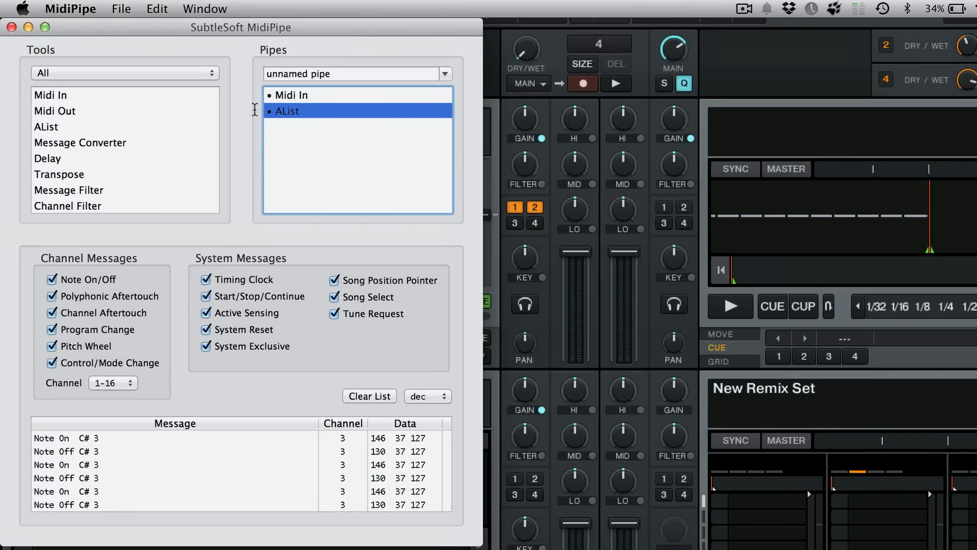
# Clear the logged MIDI messages from the AList in the unnamed pipe.
pyautogui.click(367, 395)
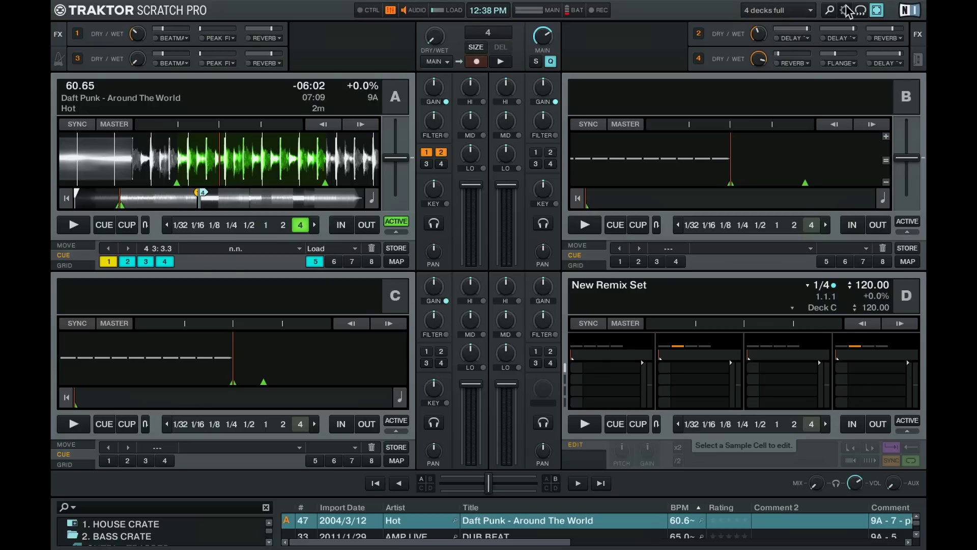
# In Traktor's Controller Manager preferences, add a Generic MIDI device and set its In-Port to Midi Fighter Classic.
pyautogui.click(846, 11)
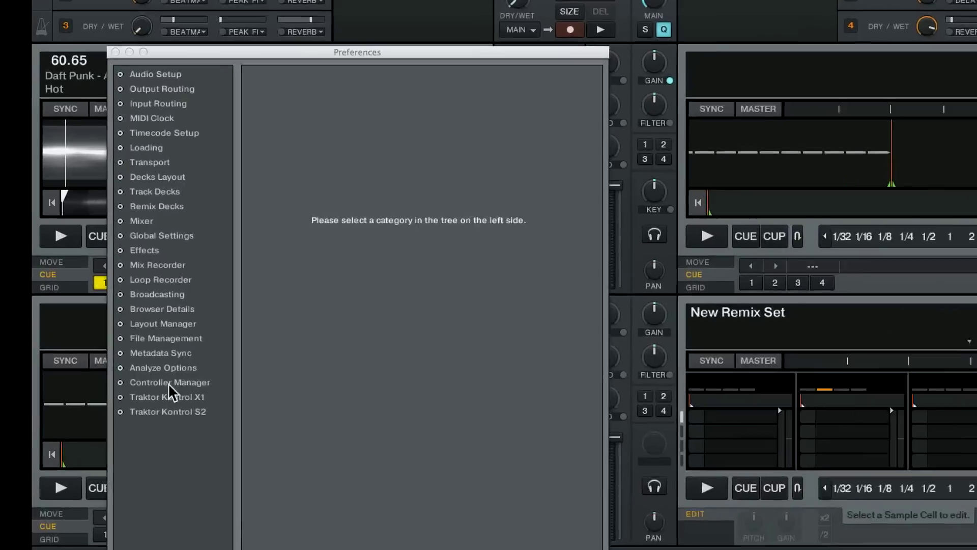
pyautogui.click(159, 339)
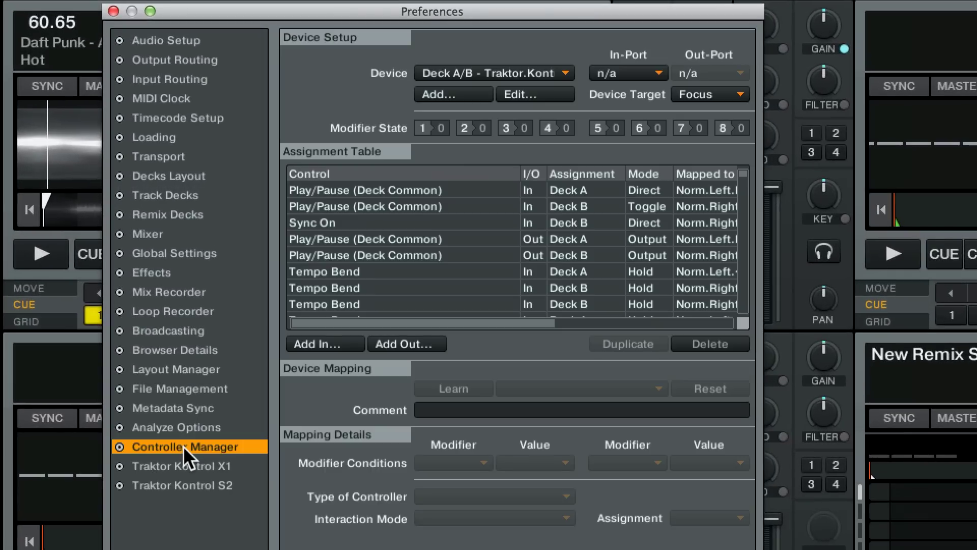
pyautogui.click(470, 90)
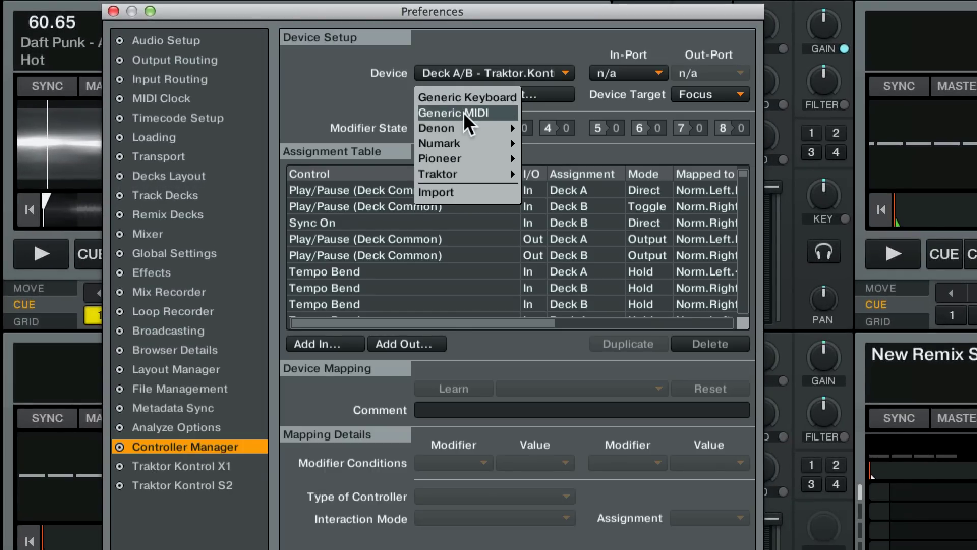
pyautogui.click(464, 112)
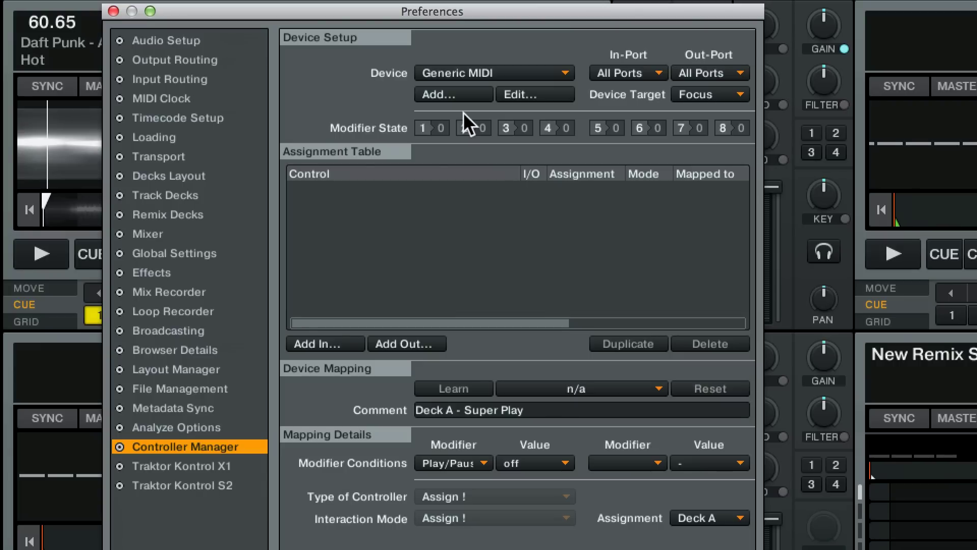
pyautogui.click(650, 72)
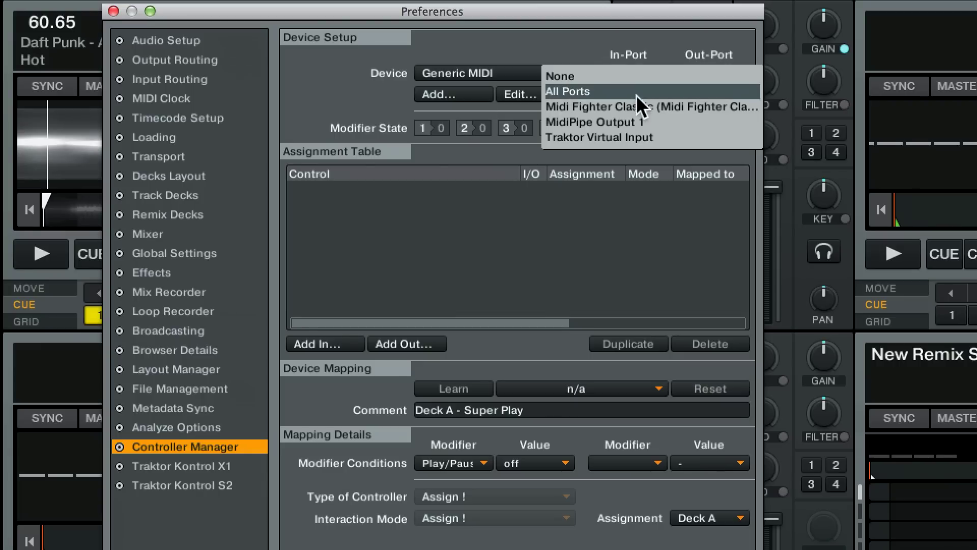
pyautogui.click(632, 108)
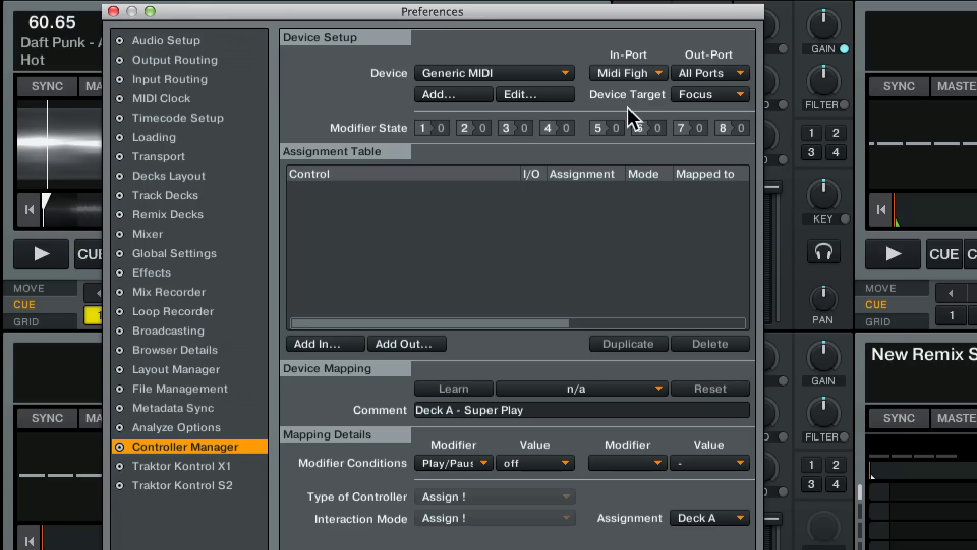
# Add a Generic Keyboard device and create a Deck Common Play/Pause input assignment for it.
pyautogui.click(459, 89)
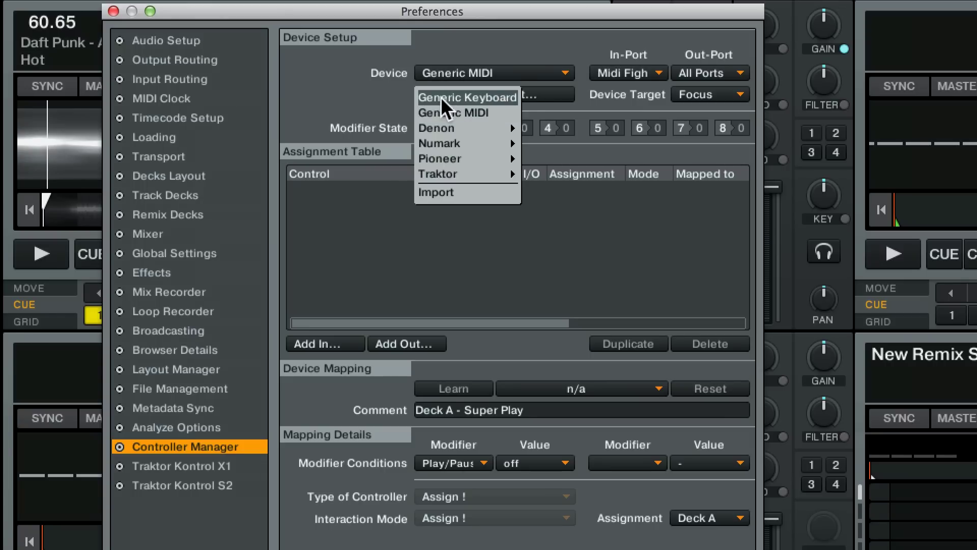
pyautogui.click(441, 97)
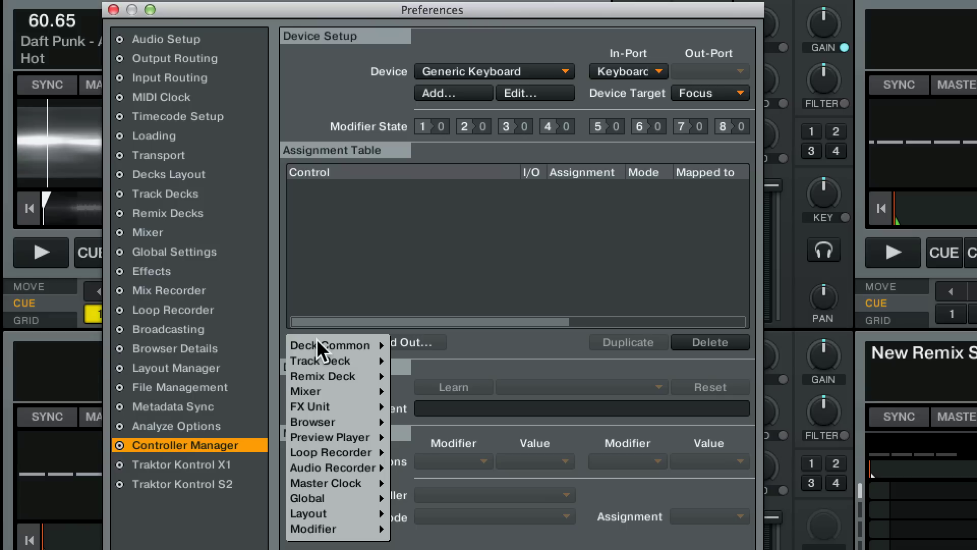
pyautogui.click(330, 300)
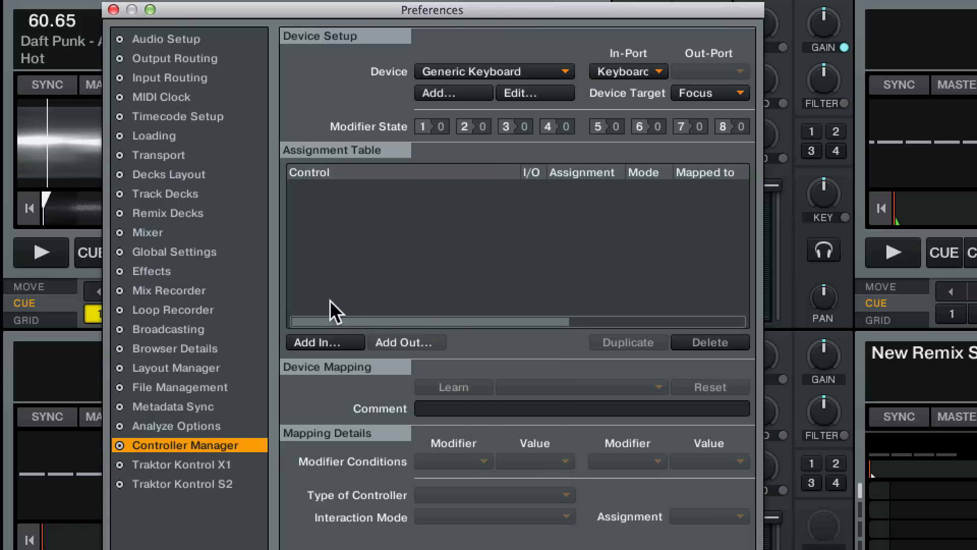
pyautogui.click(309, 347)
pyautogui.moveTo(316, 370)
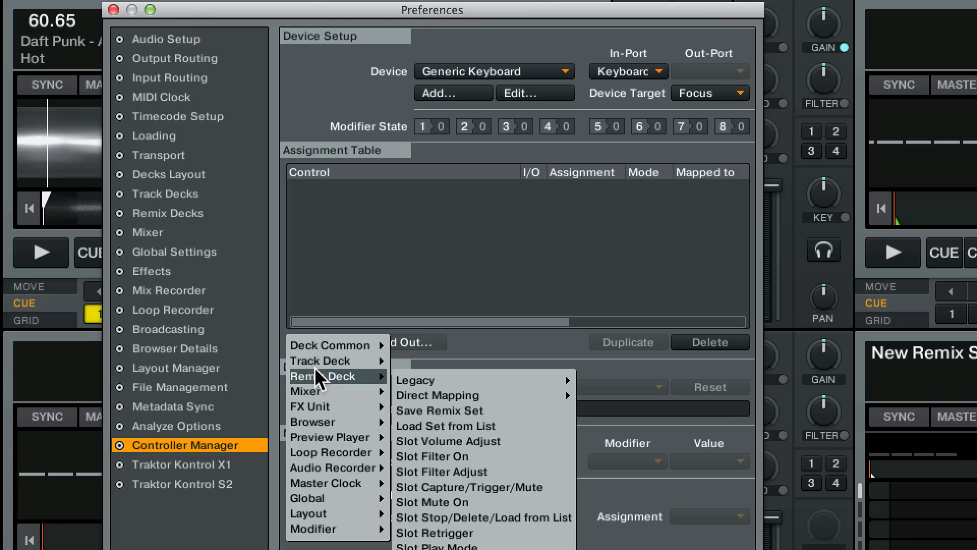
pyautogui.moveTo(312, 453)
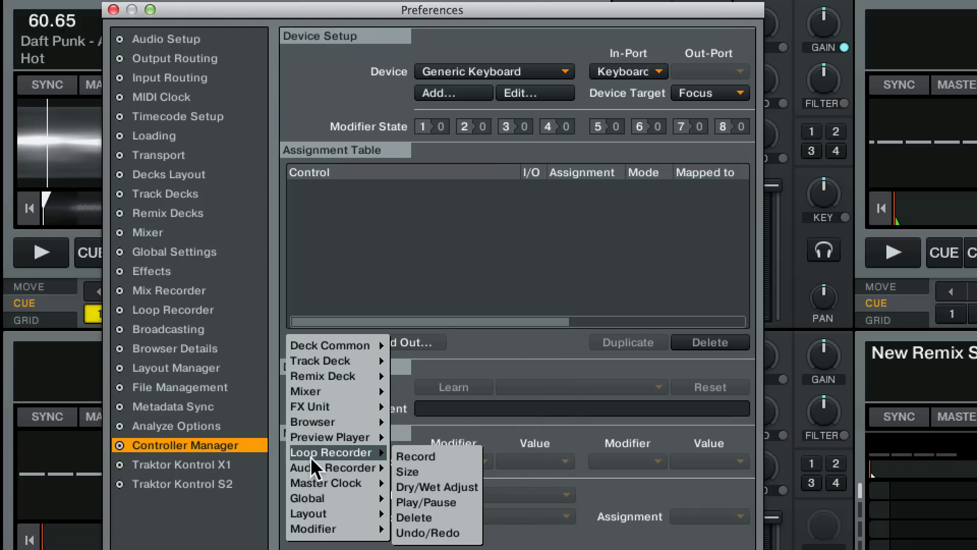
pyautogui.moveTo(339, 346)
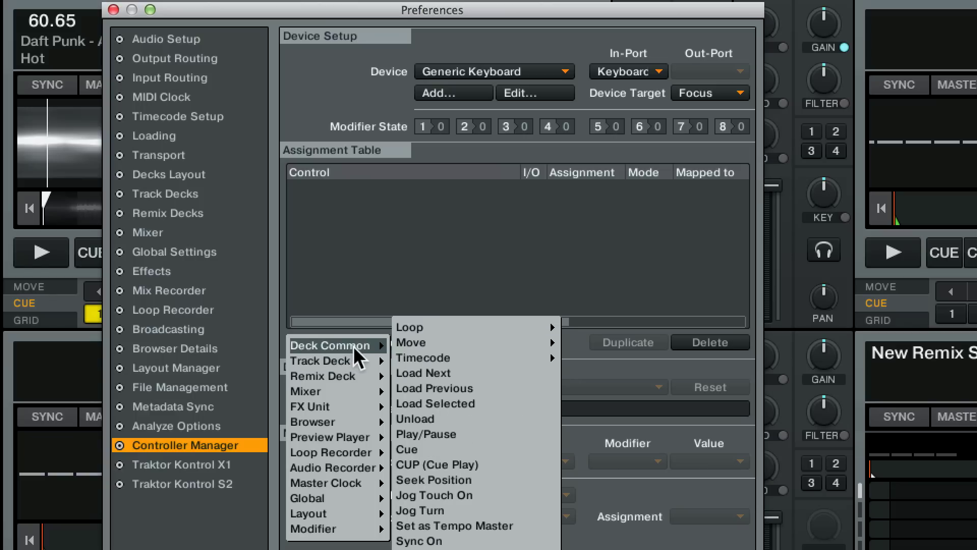
pyautogui.moveTo(467, 326)
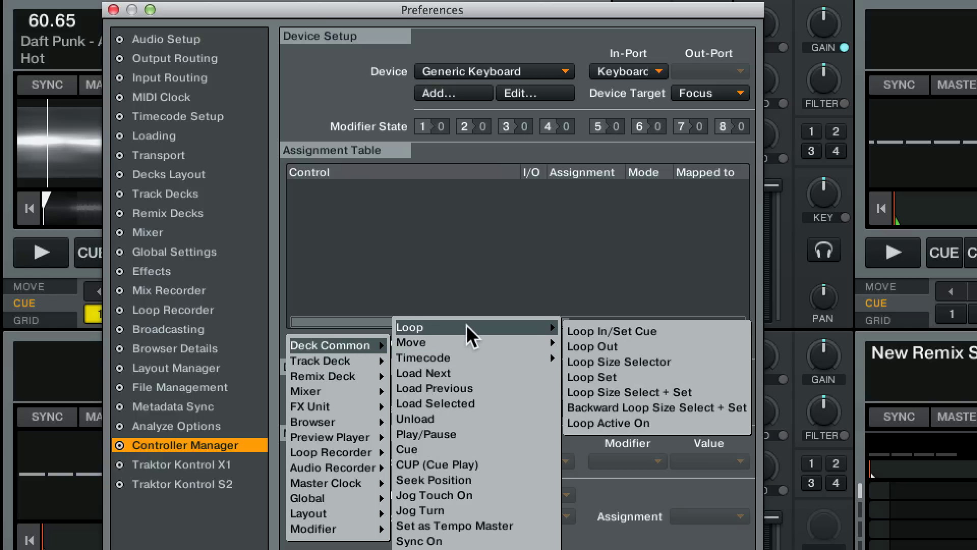
pyautogui.click(424, 436)
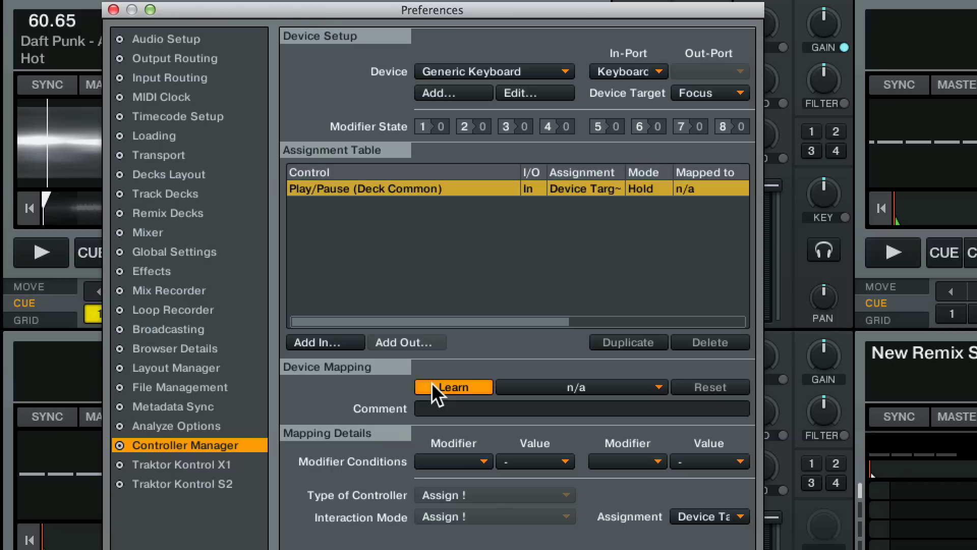
# Learn the A key as the trigger for the Play/Pause assignment and test it on the loaded track.
pyautogui.press('a')
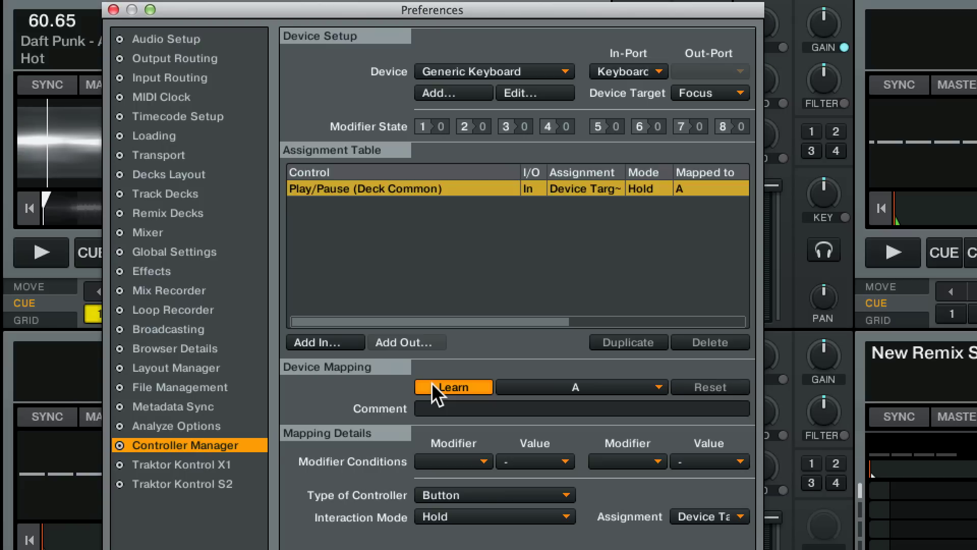
pyautogui.click(432, 384)
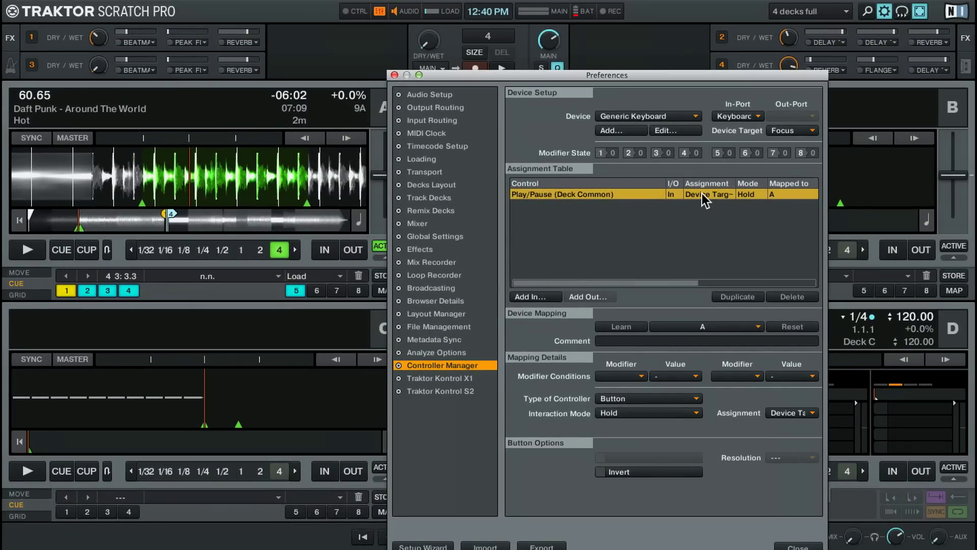
pyautogui.press('a')
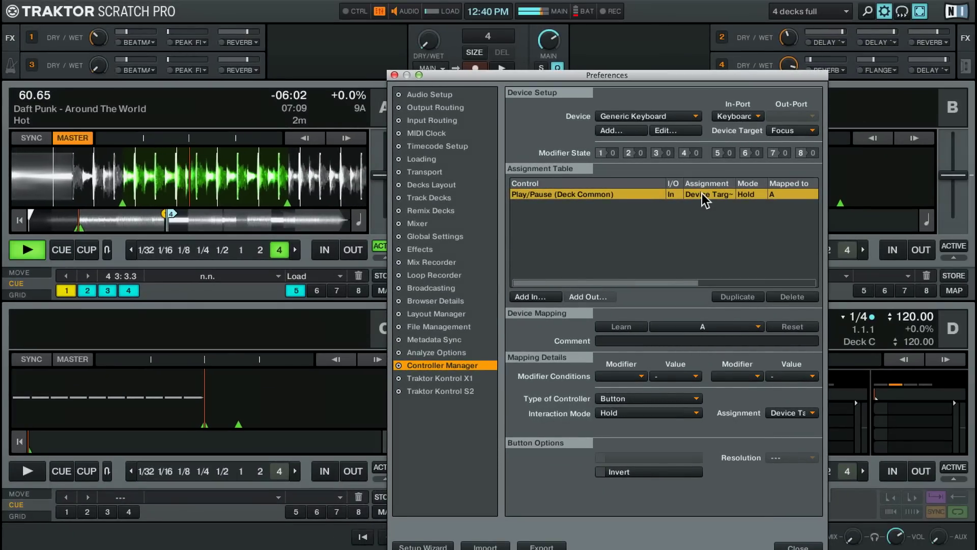
pyautogui.press('a')
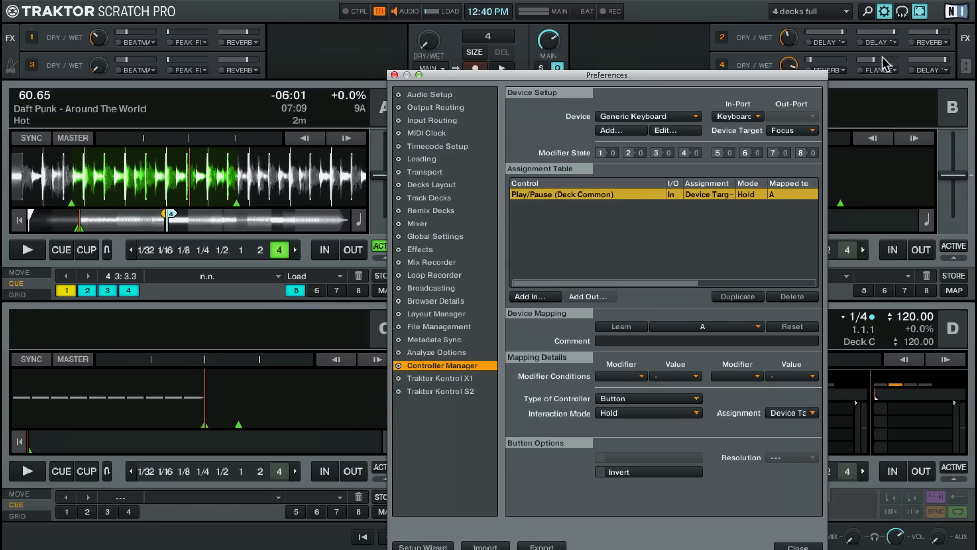
# Assign the Play/Pause mapping to Deck A and test holding and releasing its mapped key.
pyautogui.click(857, 85)
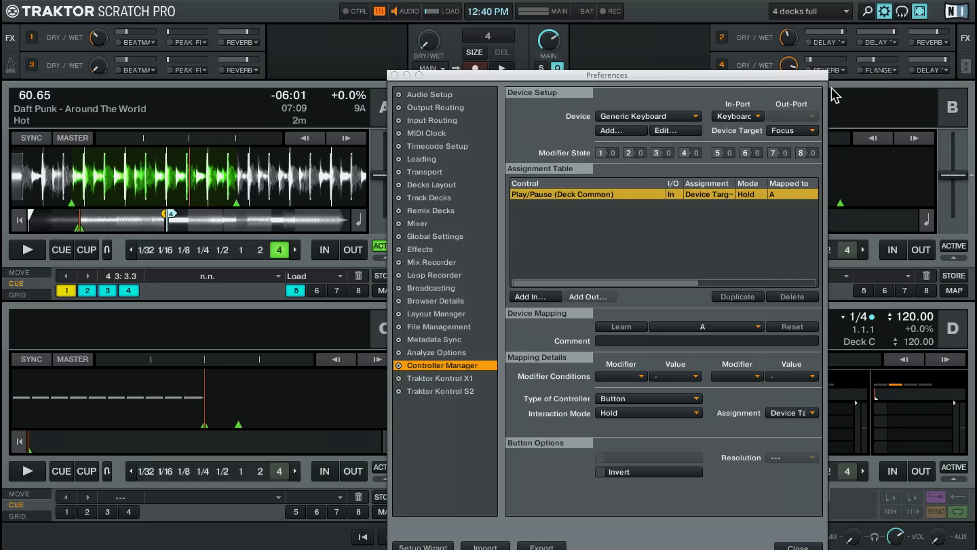
pyautogui.click(599, 199)
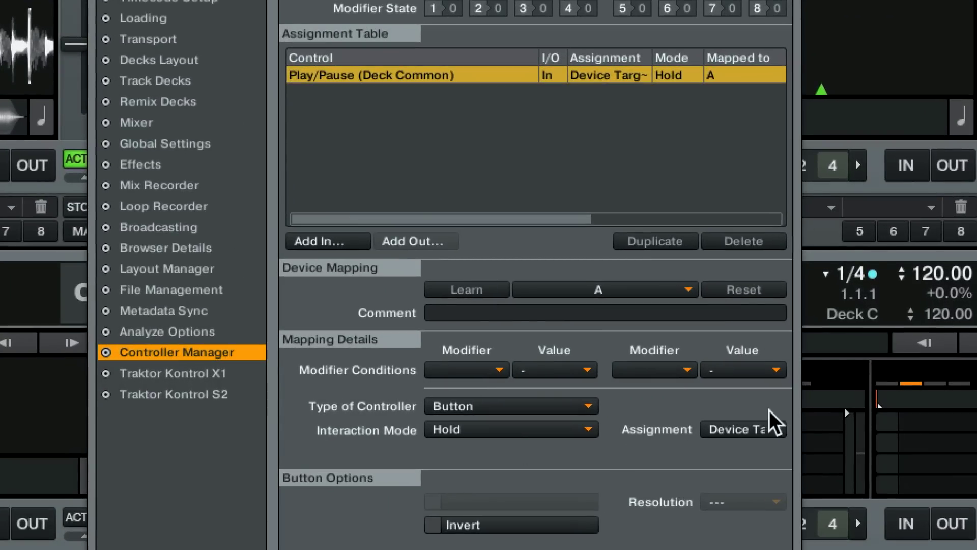
pyautogui.click(765, 429)
pyautogui.click(740, 450)
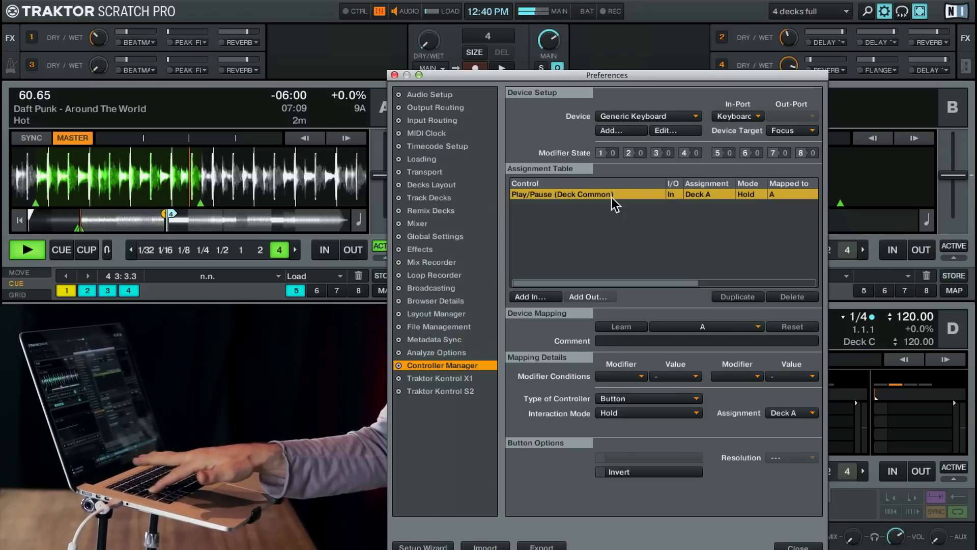
pyautogui.press('a')
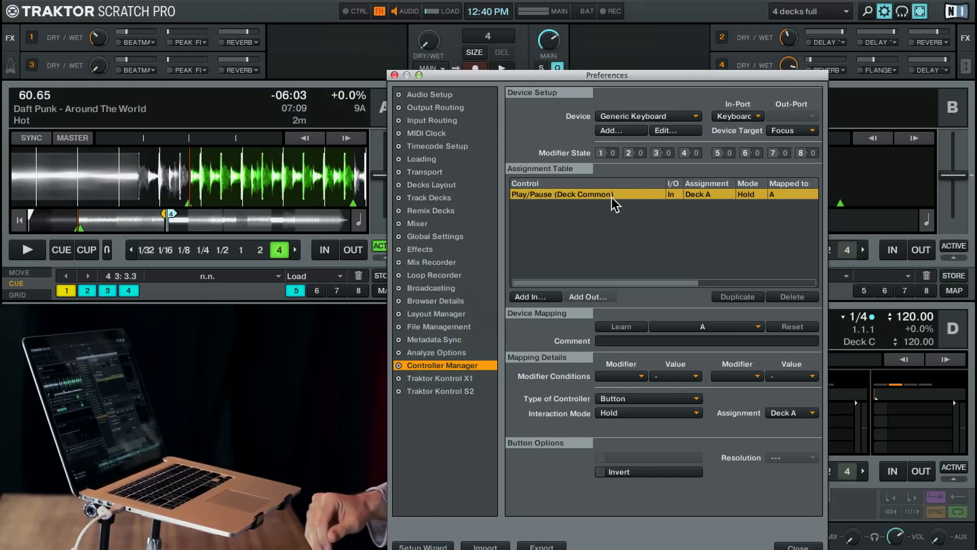
pyautogui.press('a')
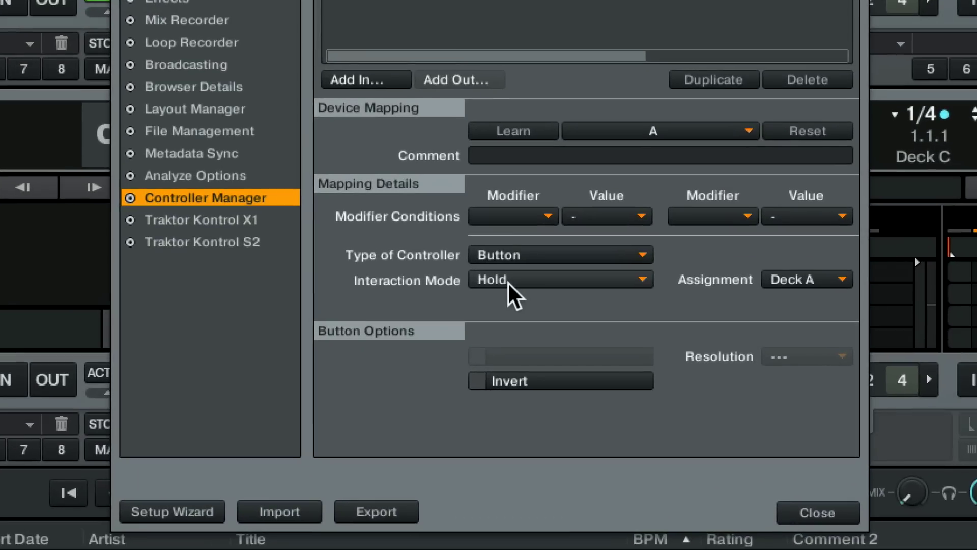
# Set the Play/Pause mapping's interaction mode to Toggle and test starting and stopping Deck A repeatedly.
pyautogui.click(618, 415)
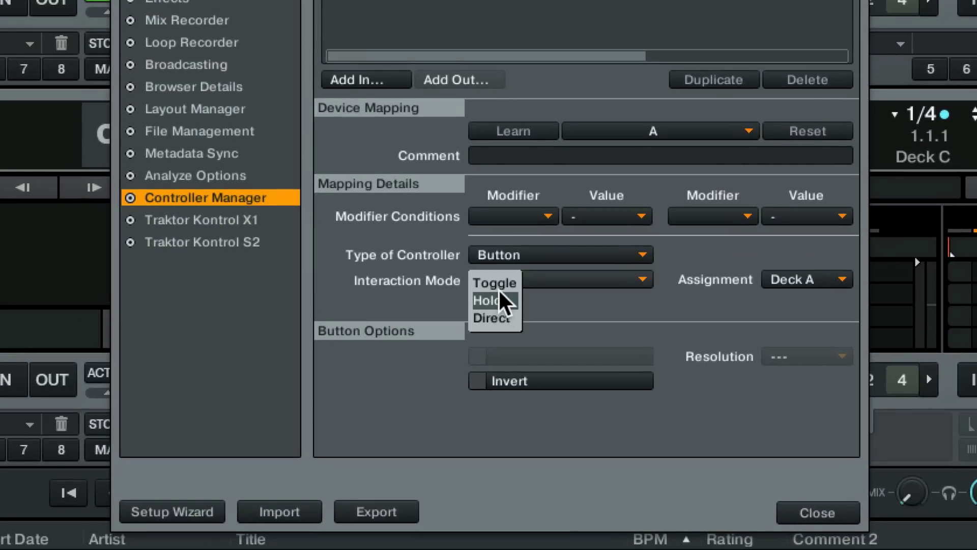
pyautogui.click(498, 289)
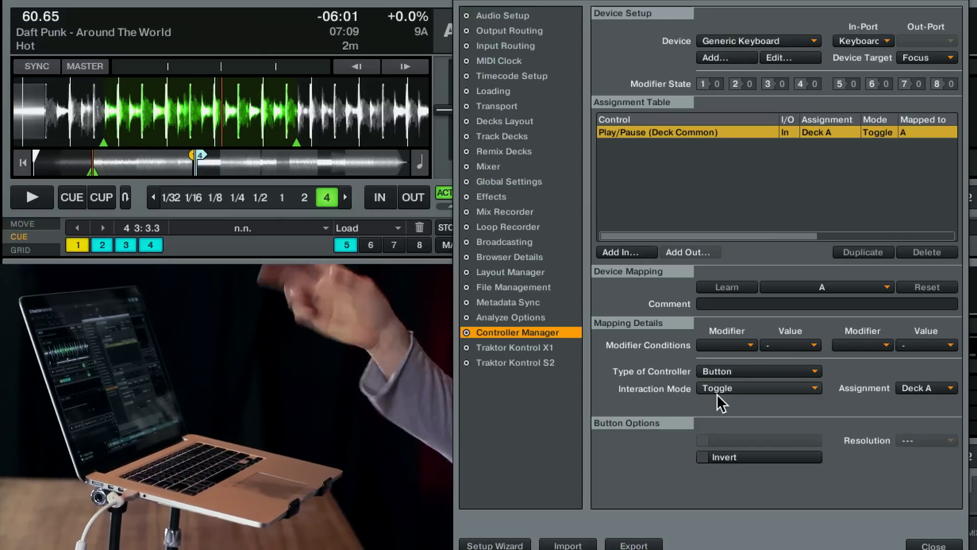
pyautogui.press('space')
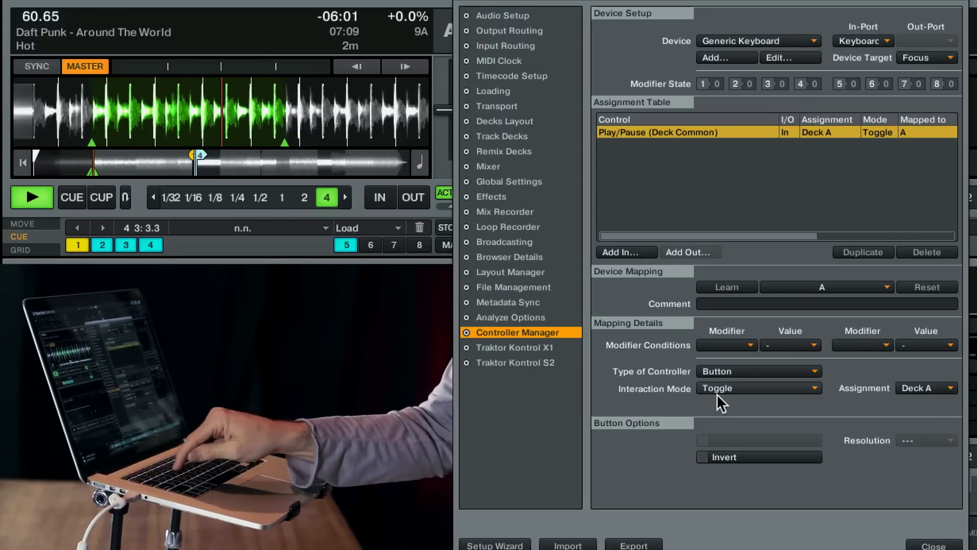
pyautogui.press('space')
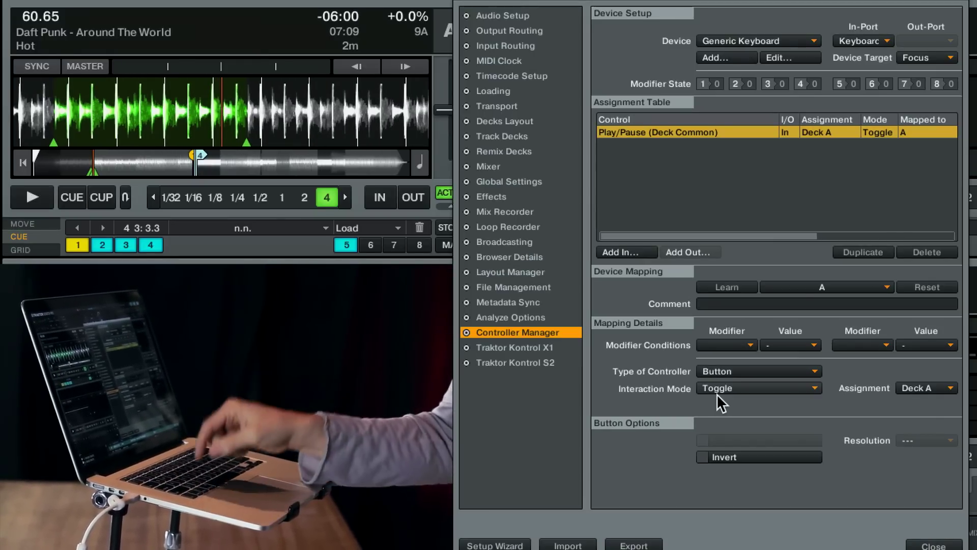
pyautogui.press('space')
pyautogui.press('space')
pyautogui.press('space')
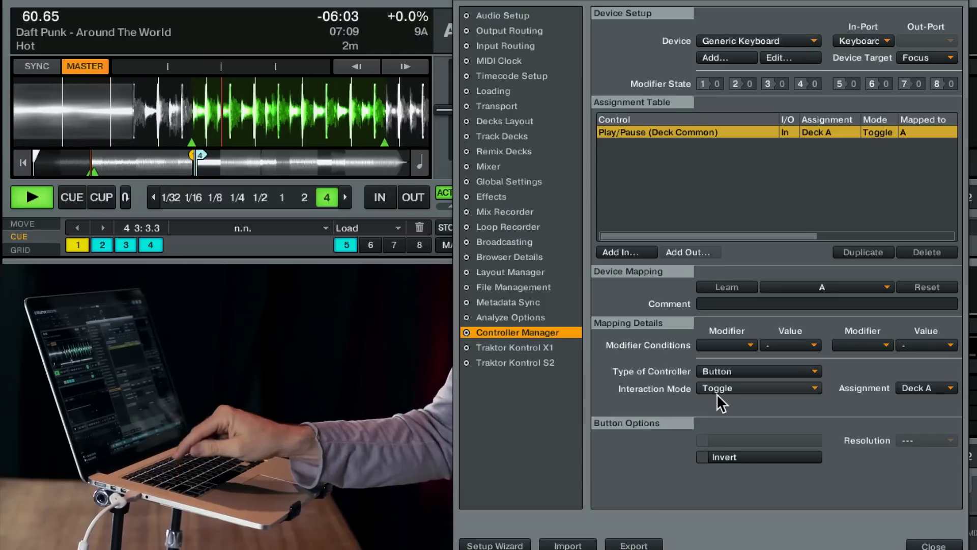
pyautogui.press('space')
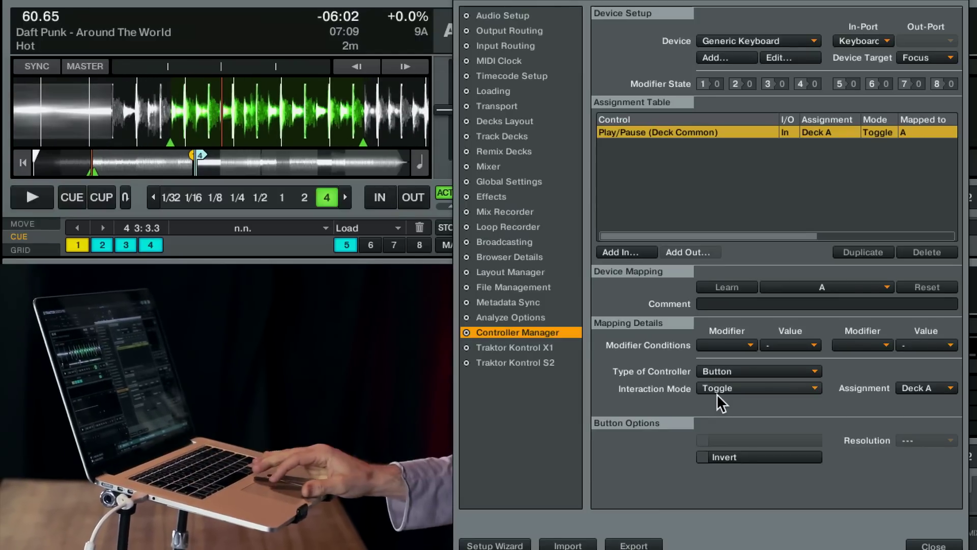
# Set the Play/Pause mapping's interaction mode to Direct with a set-to value of 1, testing it on Deck A.
pyautogui.click(722, 387)
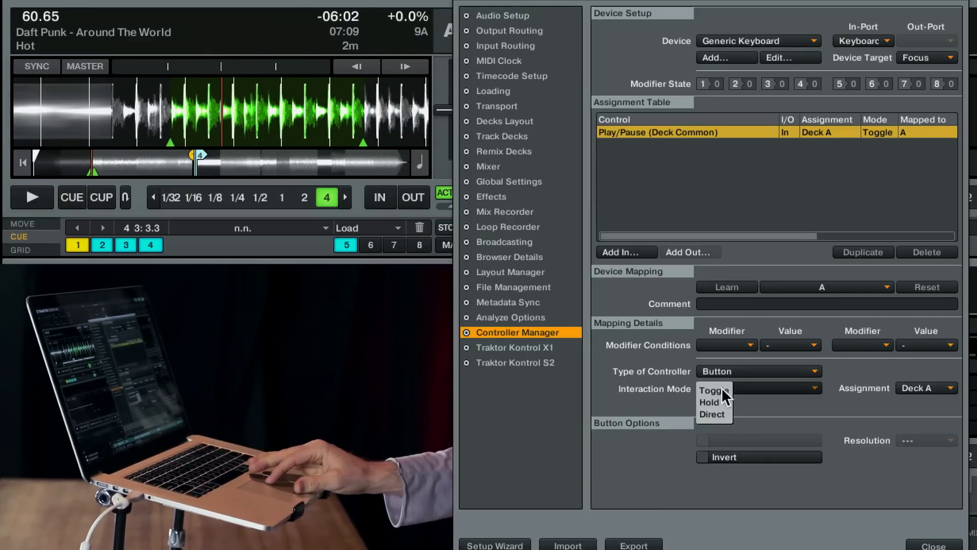
pyautogui.click(713, 414)
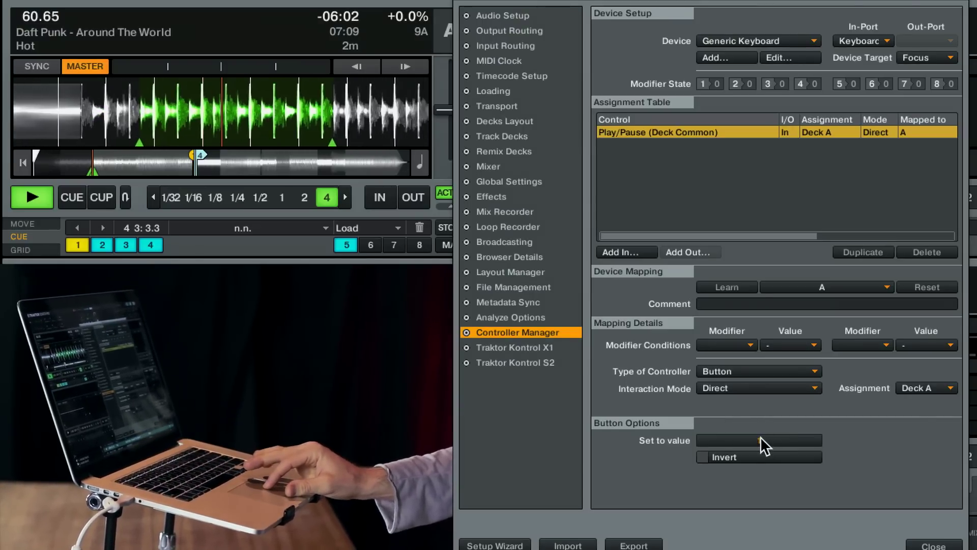
pyautogui.press('a')
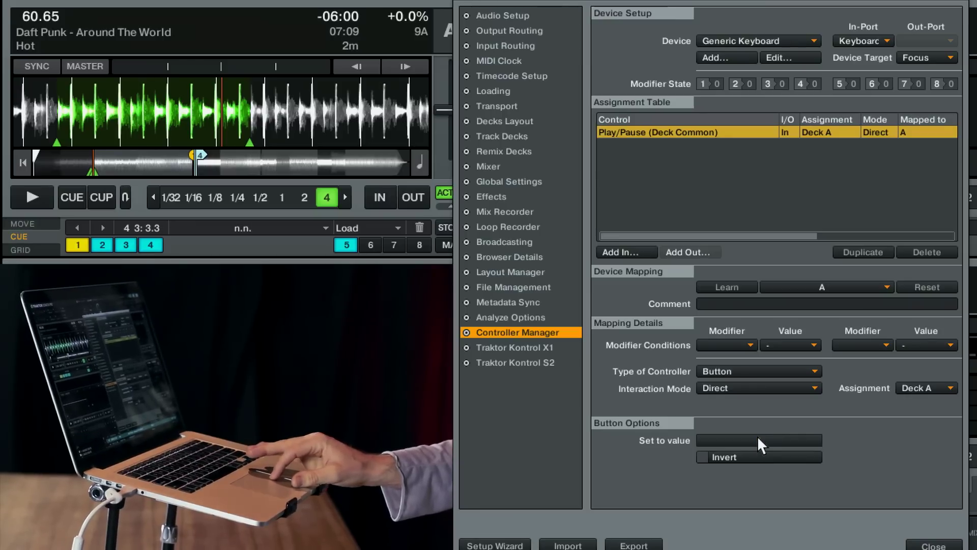
pyautogui.press('a')
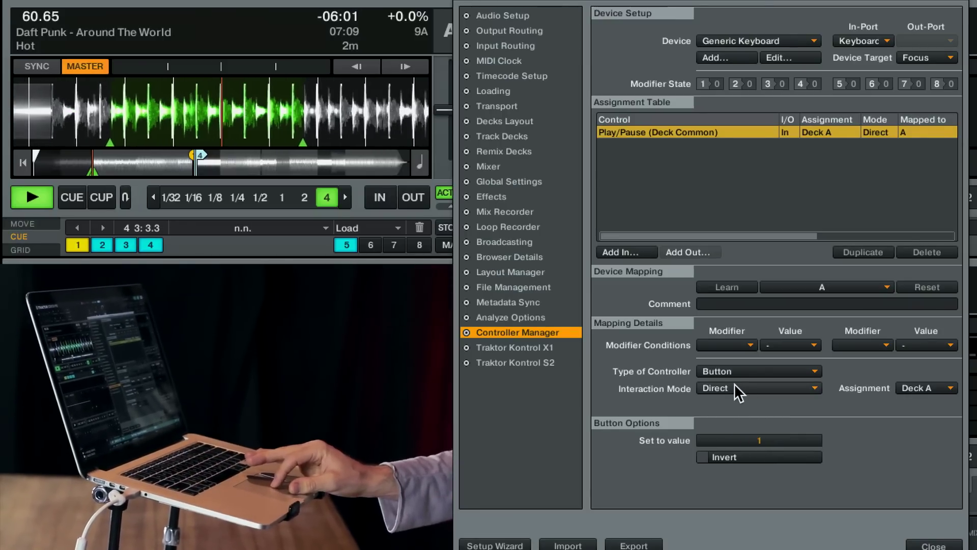
# Try the Play/Pause mapping on Deck A in Toggle mode and in Direct mode with a set-to value of 0.
pyautogui.click(734, 384)
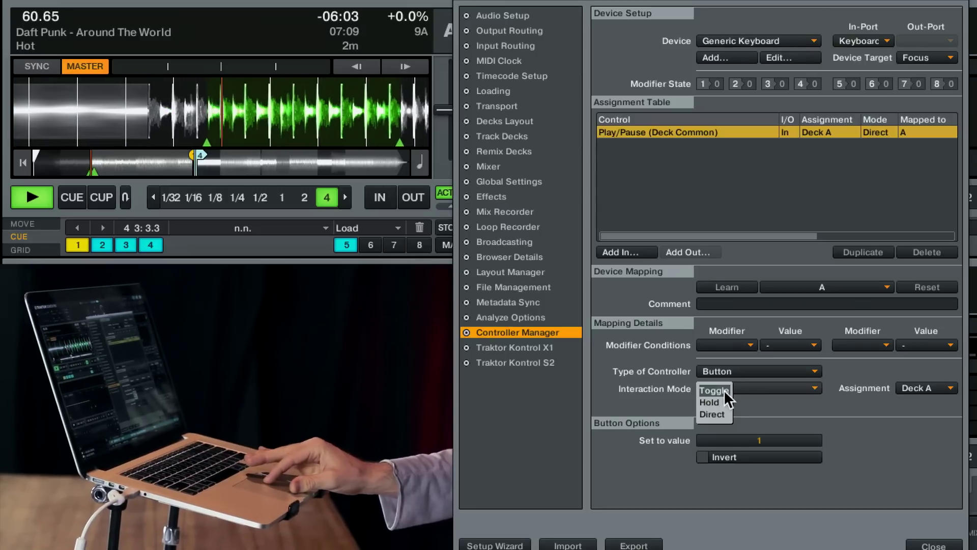
pyautogui.click(723, 390)
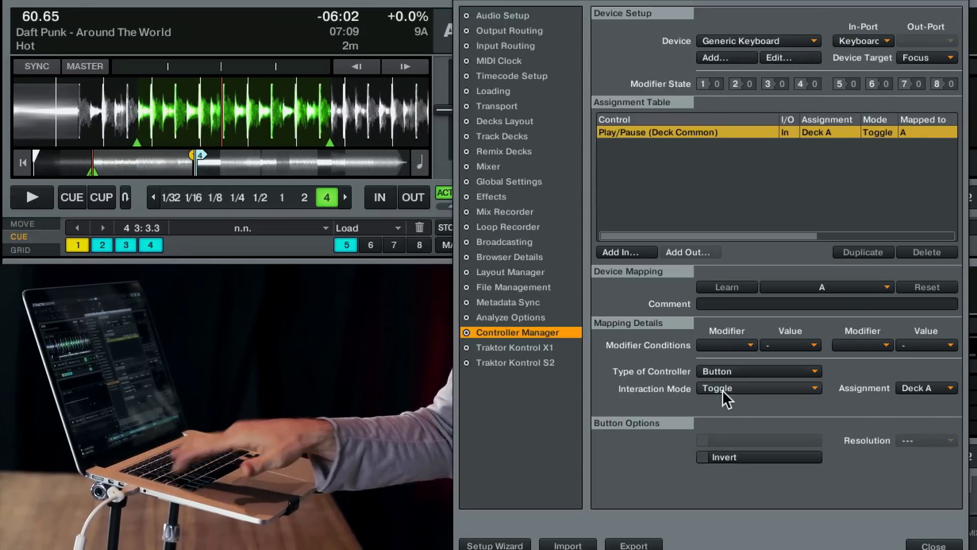
pyautogui.click(723, 390)
pyautogui.click(714, 413)
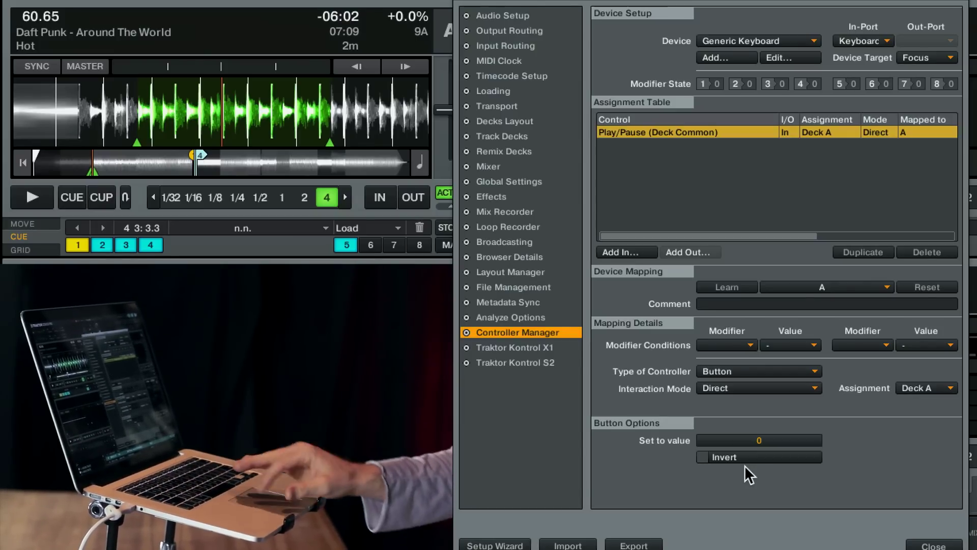
pyautogui.press('a')
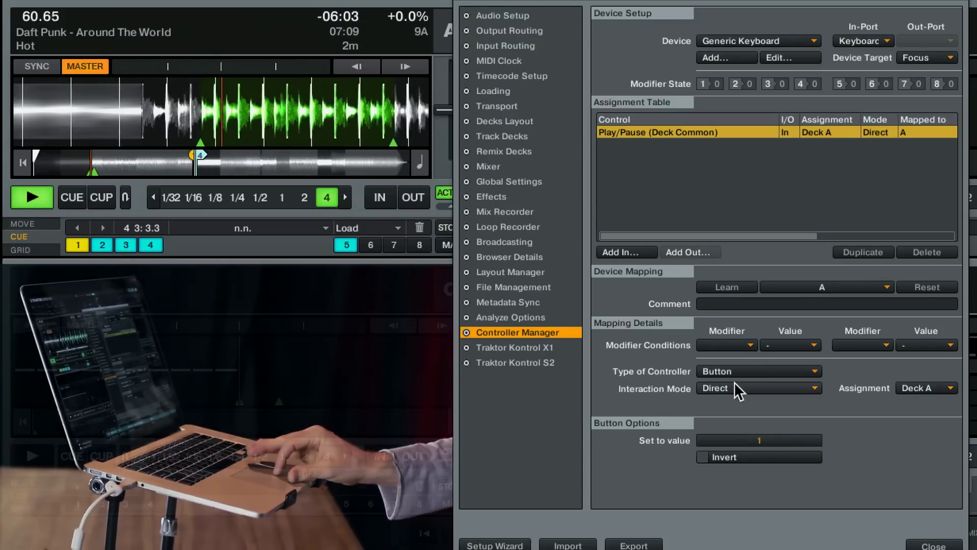
# Set the Play/Pause mapping's interaction mode back to Toggle and stop Deck A with its mapped key.
pyautogui.click(734, 383)
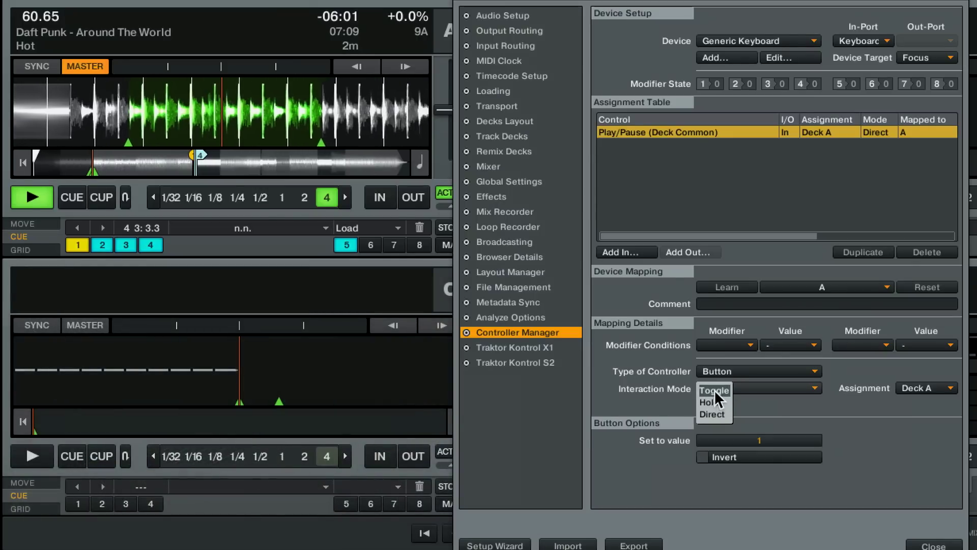
pyautogui.click(715, 391)
pyautogui.press('a')
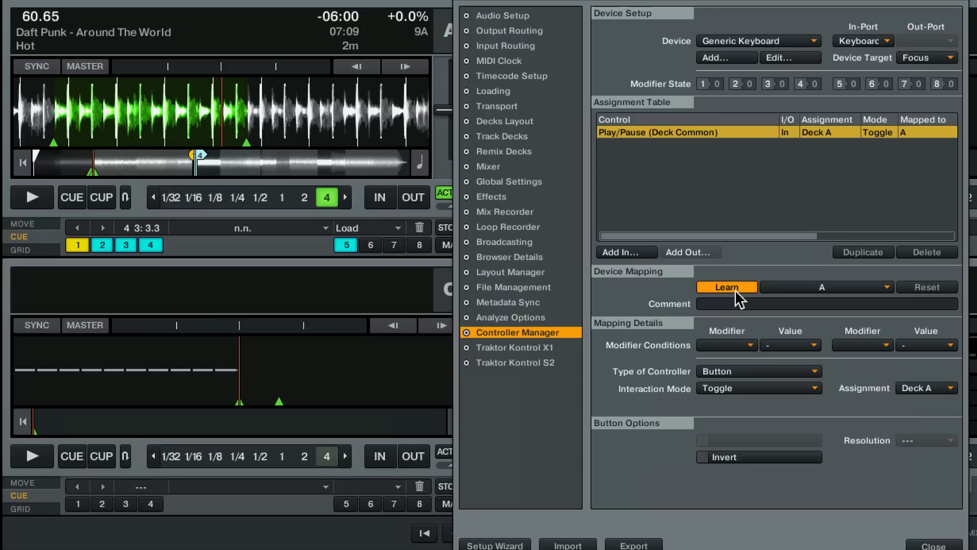
# Relearn the Play/Pause mapping's trigger as Shift+A and test starting and stopping Deck A with it.
pyautogui.hotkey('shift', 'a')
pyautogui.click(736, 289)
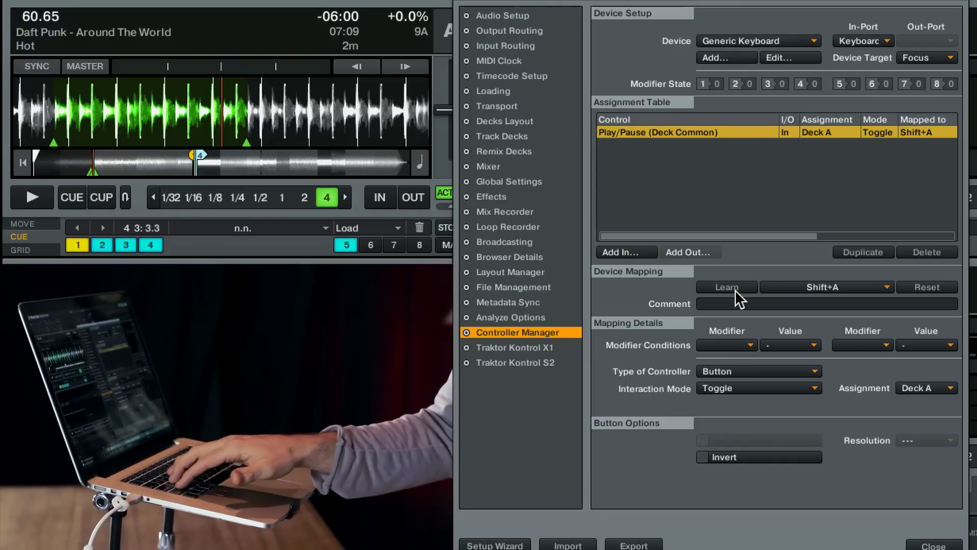
pyautogui.hotkey('shift', 'a')
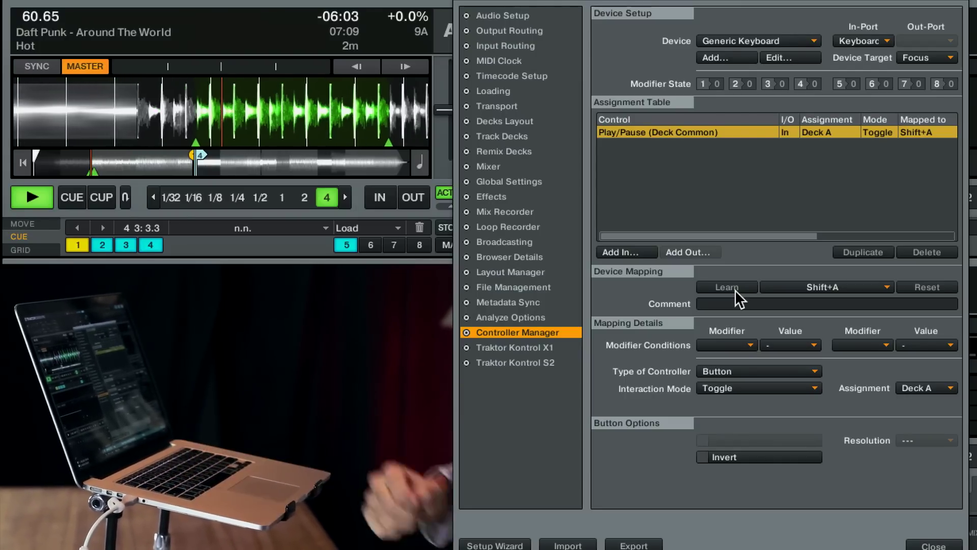
pyautogui.hotkey('shift', 'a')
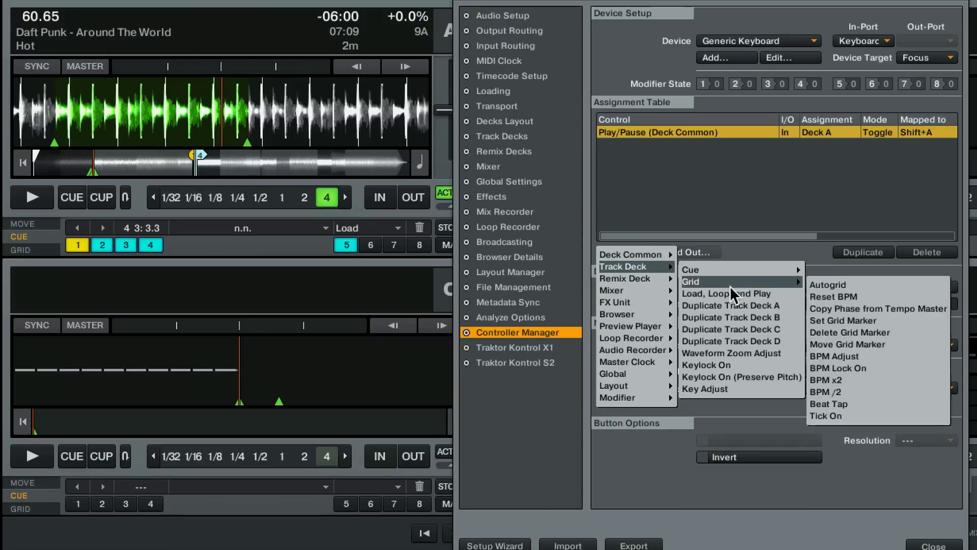
# Add a Sync On input assignment from Deck Common, learn the A key as its trigger and assign it to Deck A.
pyautogui.moveTo(665, 253)
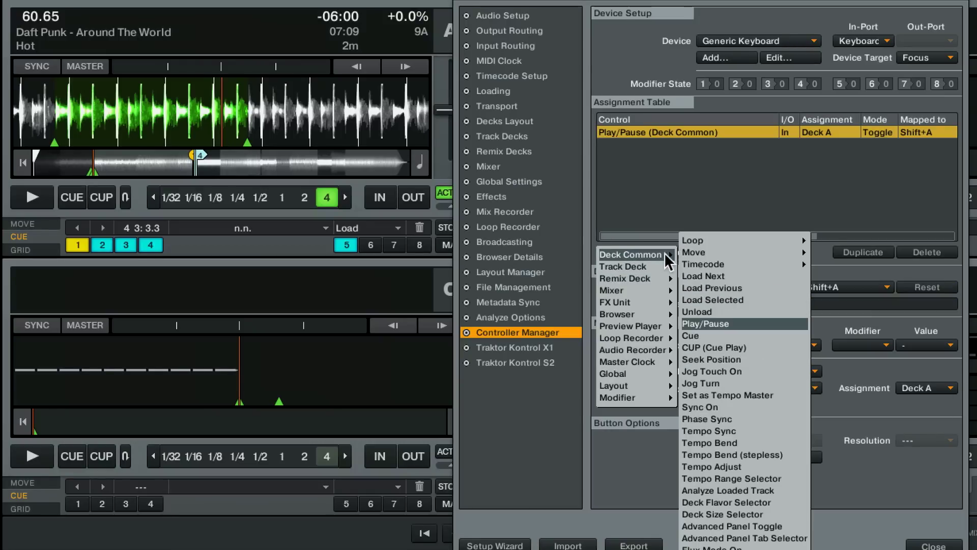
pyautogui.click(709, 408)
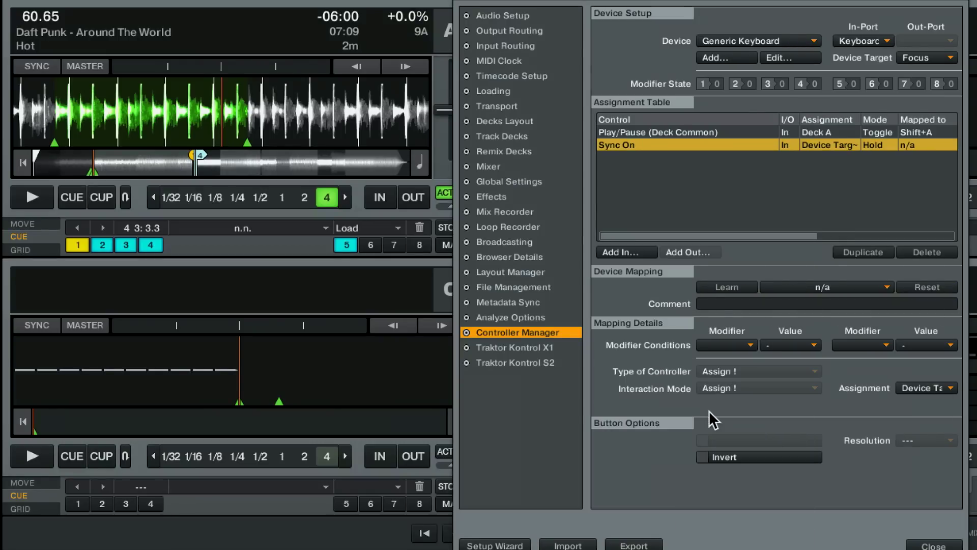
pyautogui.click(719, 286)
pyautogui.press('a')
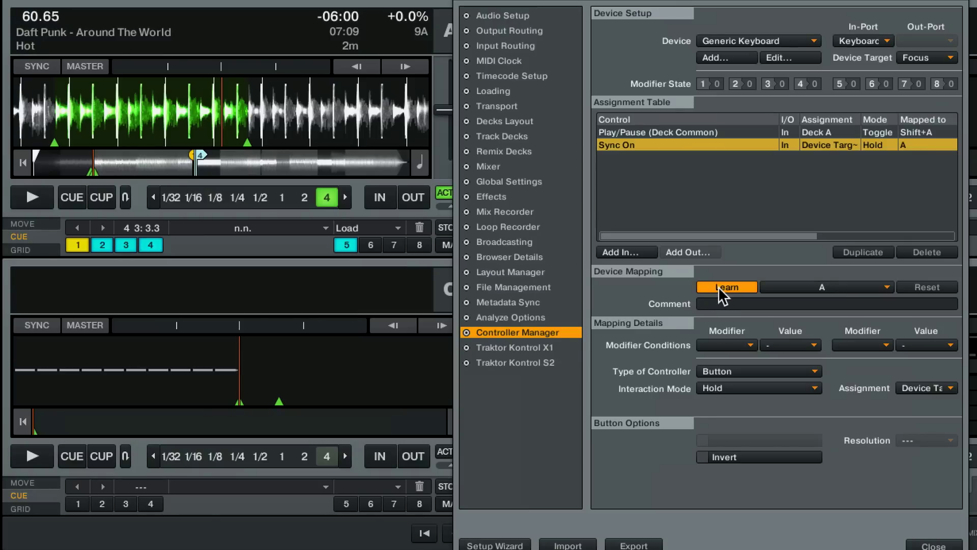
pyautogui.click(918, 386)
pyautogui.click(917, 400)
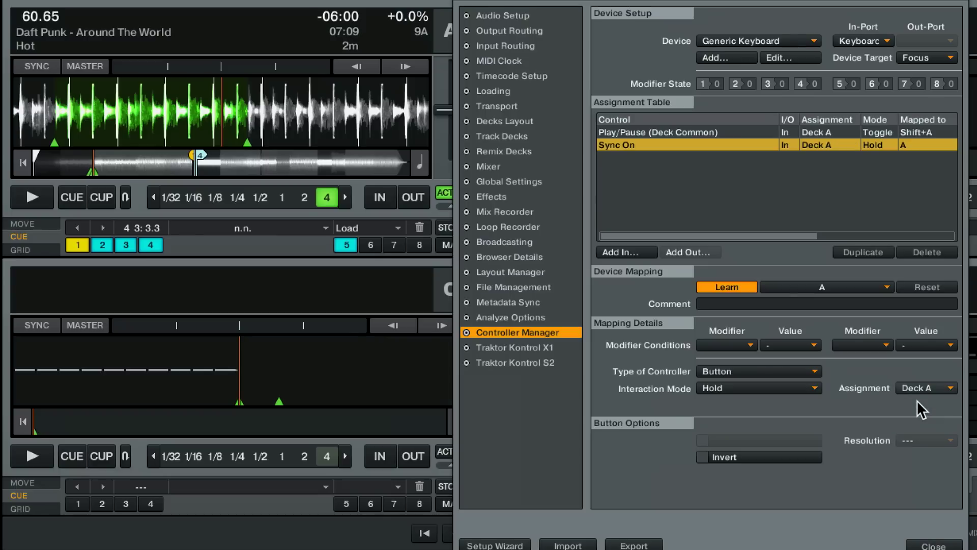
# Switch the Sync On mapping to Direct with a set-to value of 1, and return its interaction mode to Hold.
pyautogui.click(745, 388)
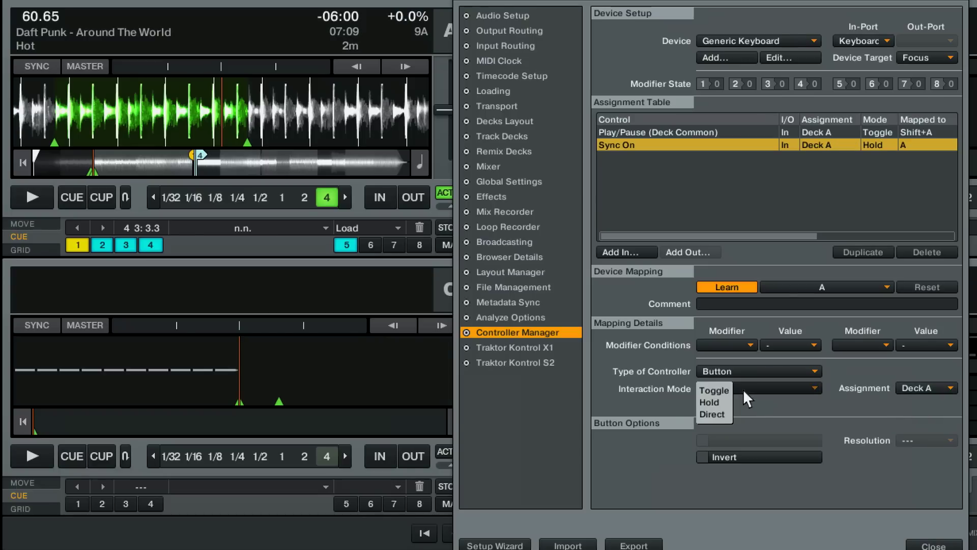
pyautogui.click(714, 415)
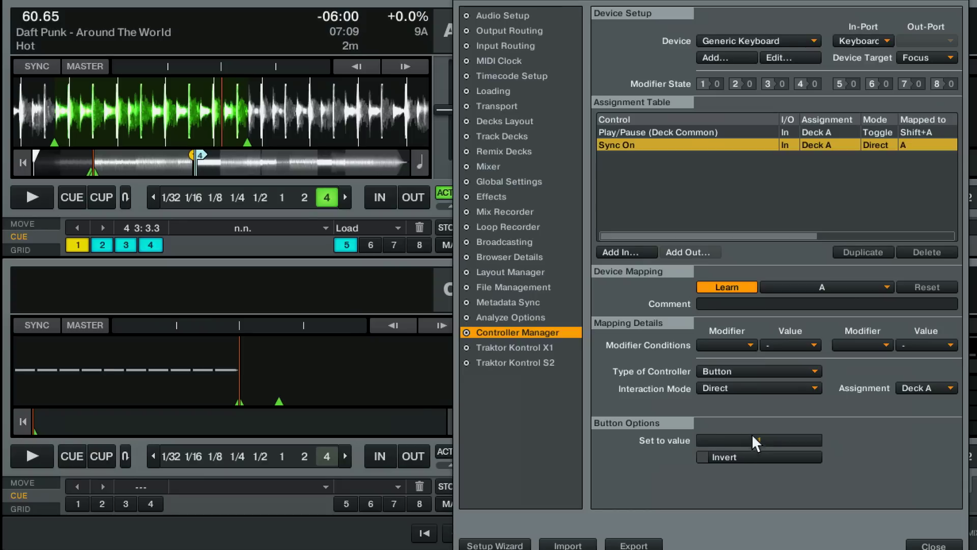
pyautogui.moveTo(753, 437); pyautogui.dragTo(753, 413)
pyautogui.click(734, 390)
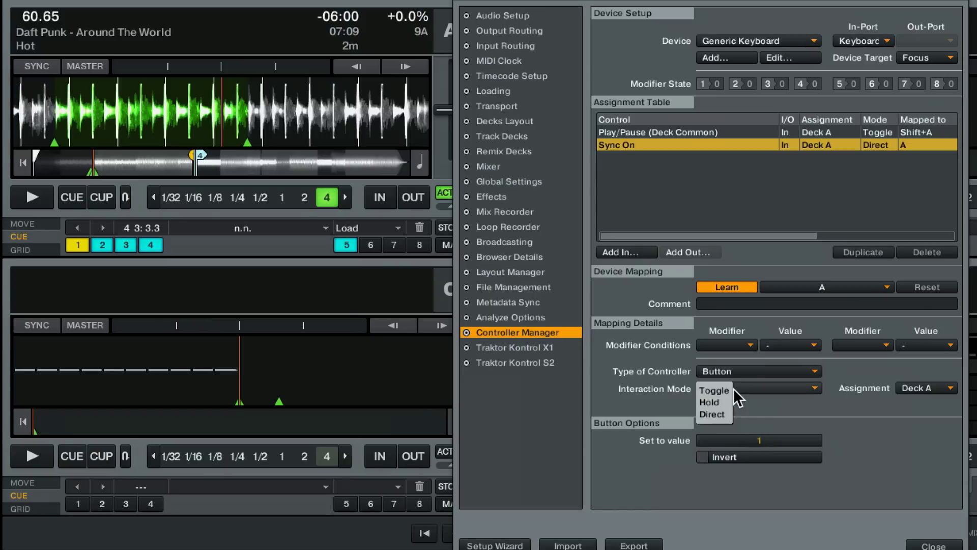
pyautogui.click(715, 403)
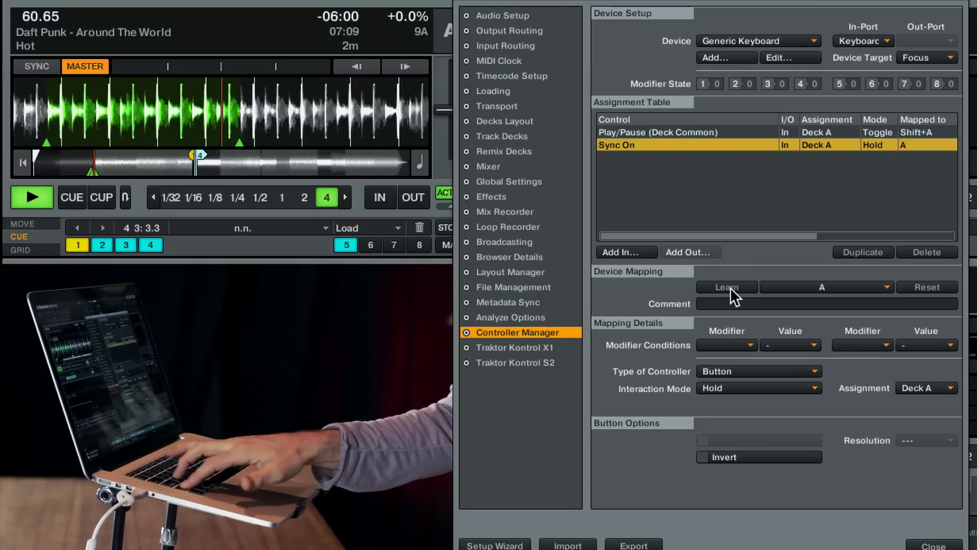
# Test starting and stopping Deck A repeatedly with the Shift+A Play/Pause mapping.
pyautogui.hotkey('shift', 'a')
pyautogui.hotkey('shift', 'a')
pyautogui.hotkey('shift', 'a')
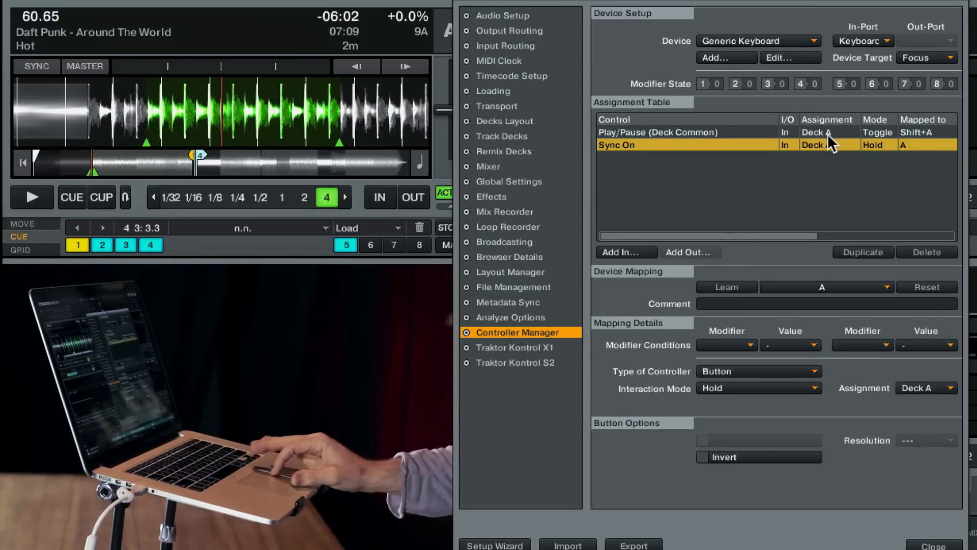
# Relearn the Sync On mapping's trigger as Shift+A and test the shared combination on Deck A.
pyautogui.click(731, 287)
pyautogui.hotkey('shift', 'a')
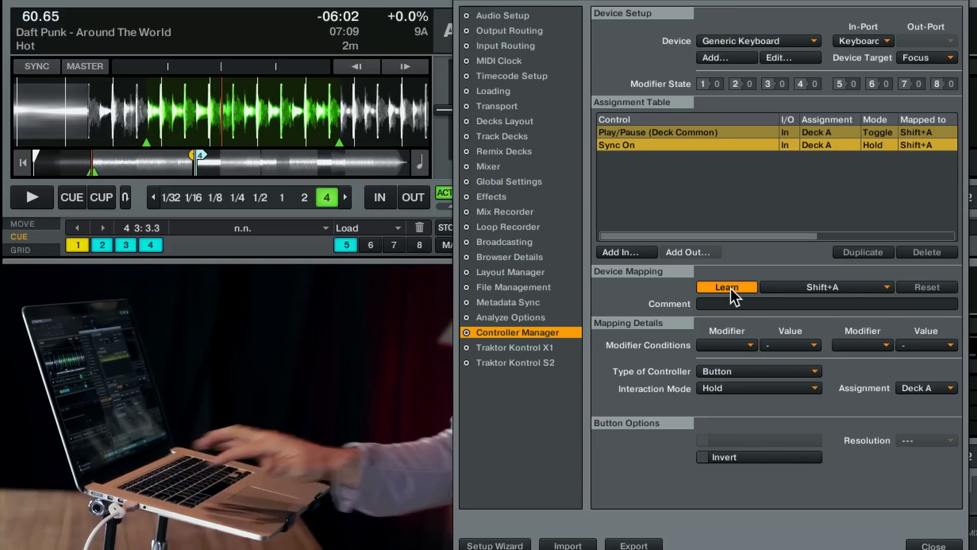
pyautogui.click(731, 287)
pyautogui.hotkey('shift', 'a')
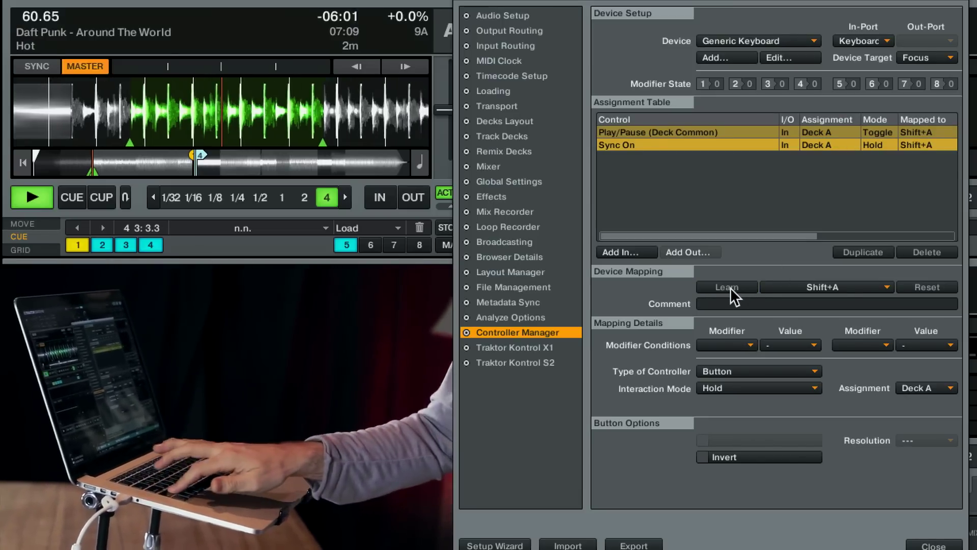
pyautogui.hotkey('shift', 'a')
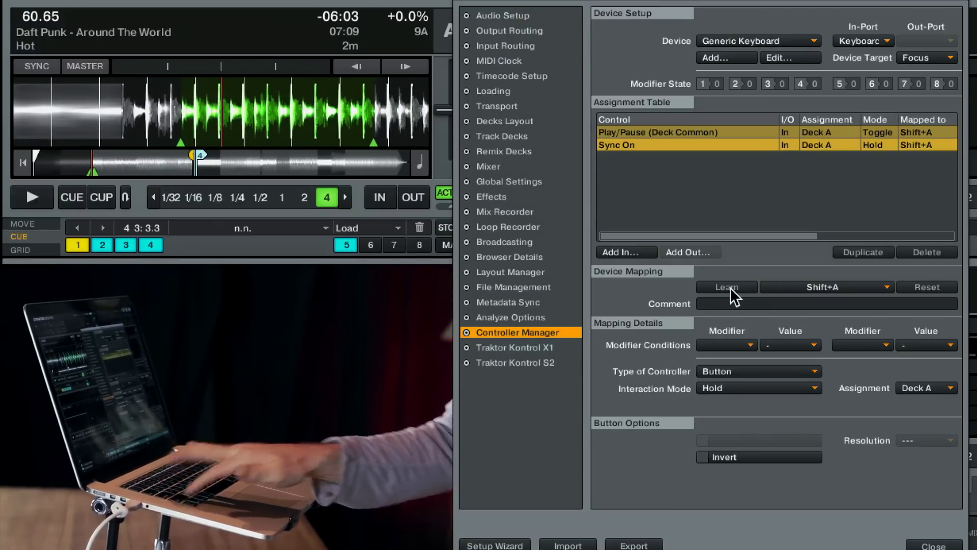
pyautogui.hotkey('shift', 'a')
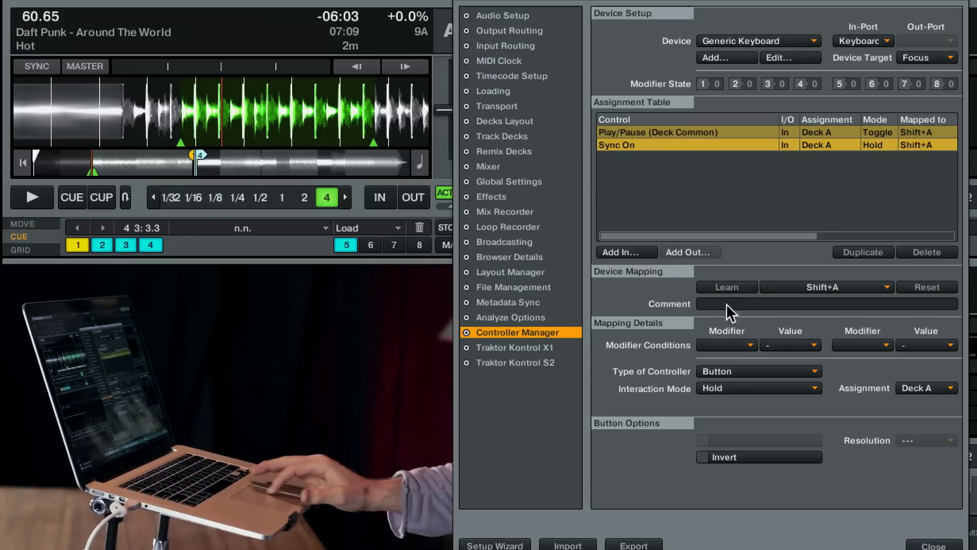
# Switch the Sync On mapping's interaction mode to Direct and then Toggle, and test Shift+A repeatedly on Deck A's sync and playback.
pyautogui.click(728, 389)
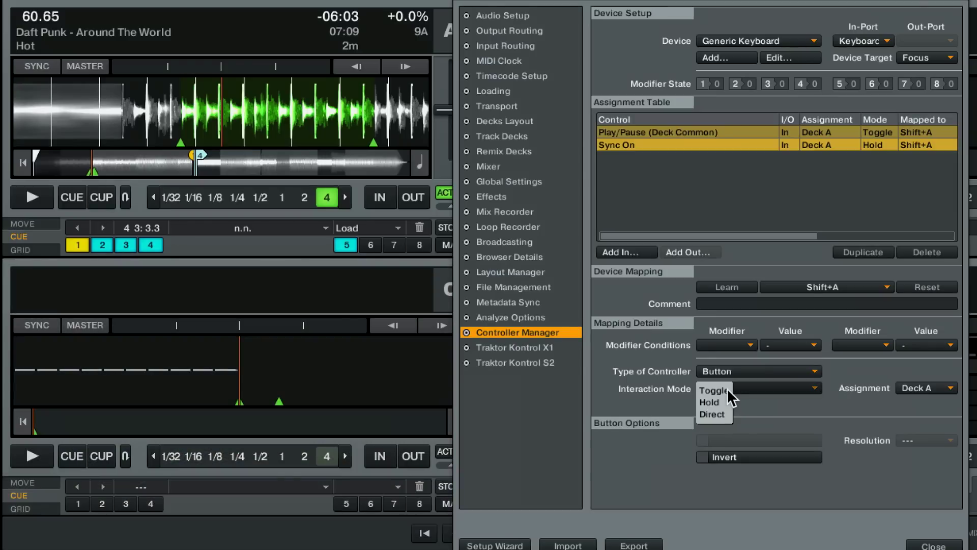
pyautogui.click(721, 410)
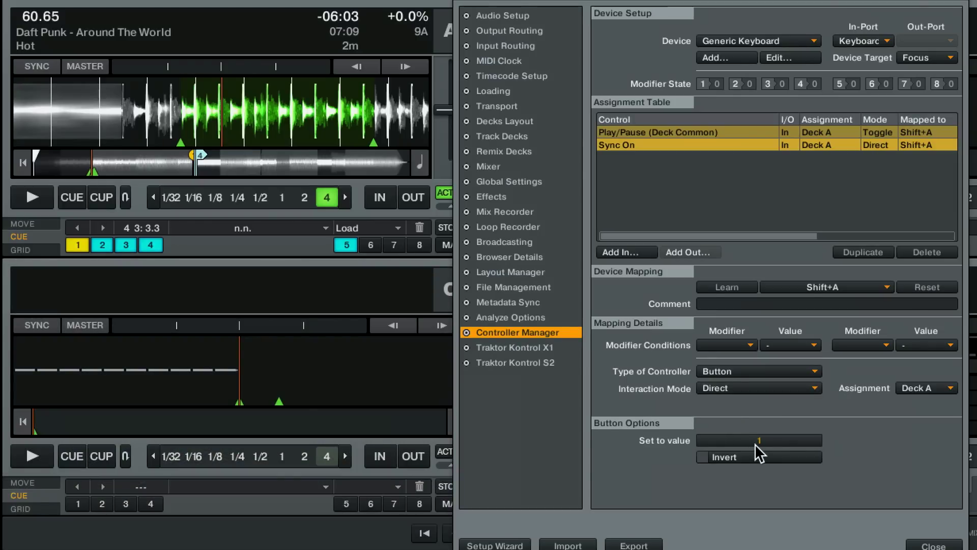
pyautogui.click(726, 390)
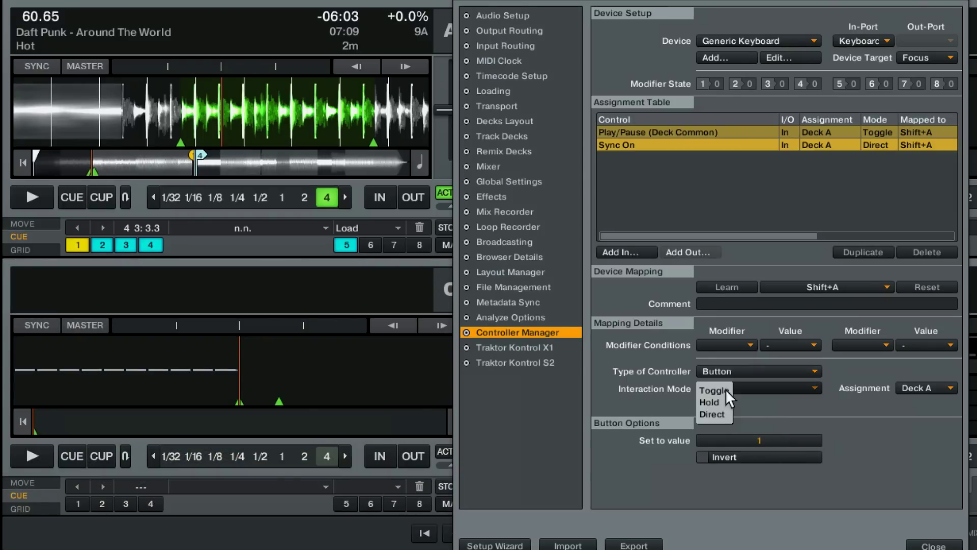
pyautogui.click(716, 390)
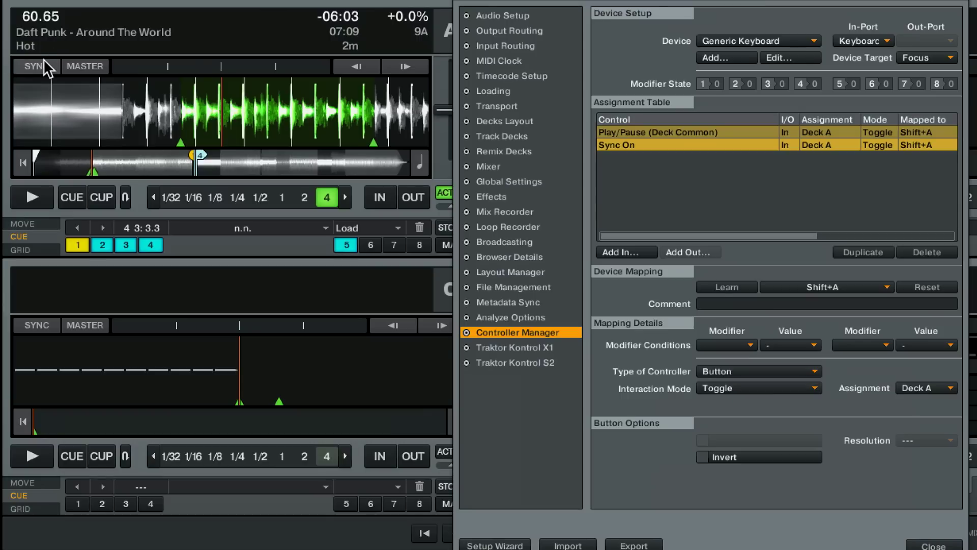
pyautogui.click(44, 61)
pyautogui.hotkey('shift', 'a')
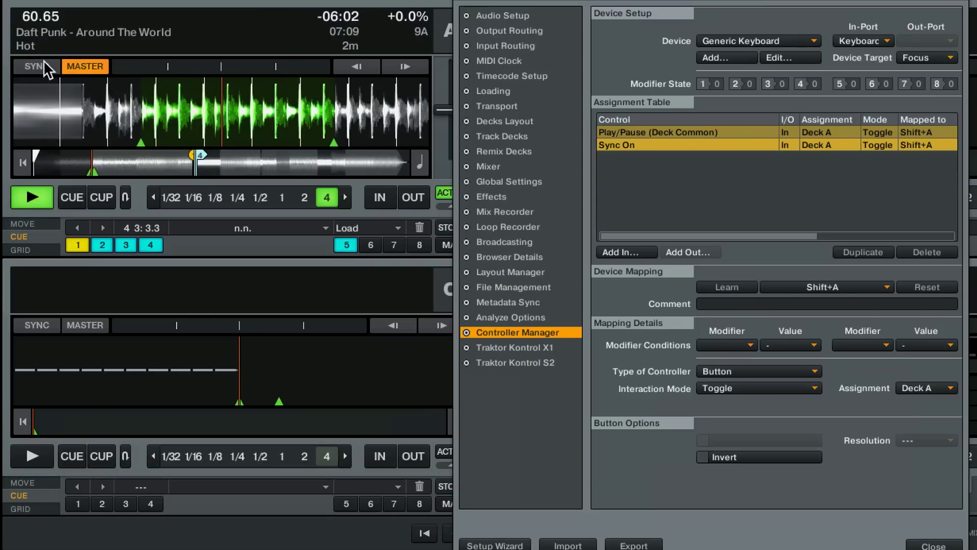
pyautogui.hotkey('shift', 'a')
pyautogui.hotkey('shift', 'a')
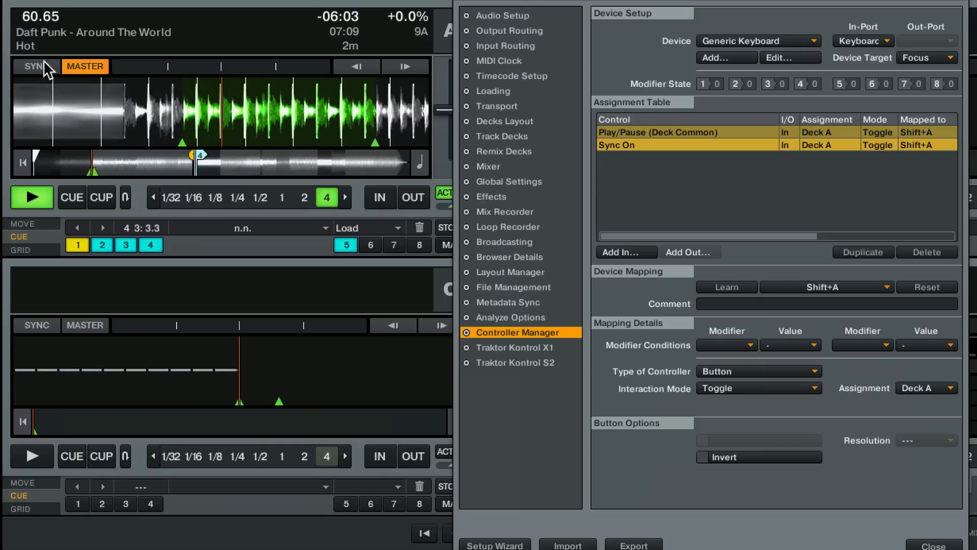
pyautogui.hotkey('shift', 'a')
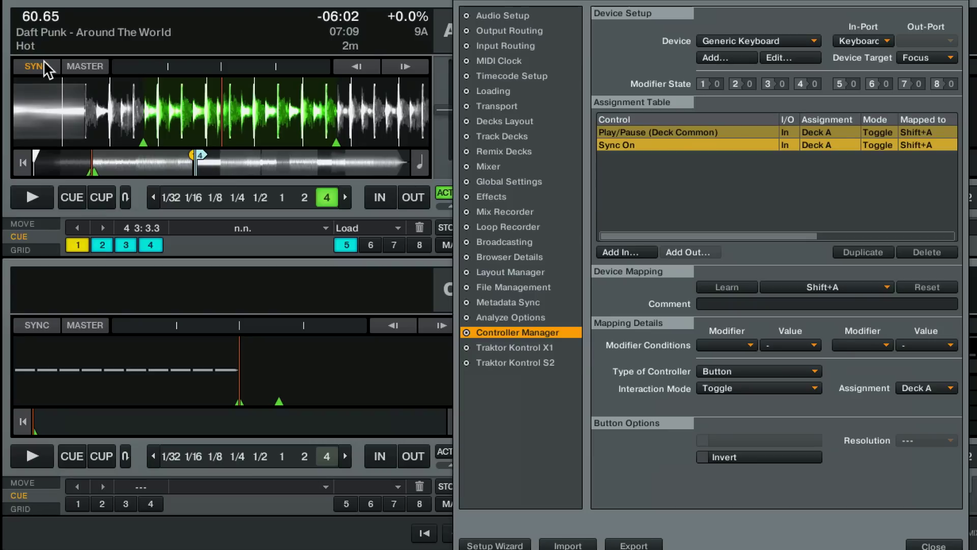
# Set the Sync On mapping's interaction mode to Direct with a set-to value of 1 and test Shift+A on Deck A.
pyautogui.click(715, 388)
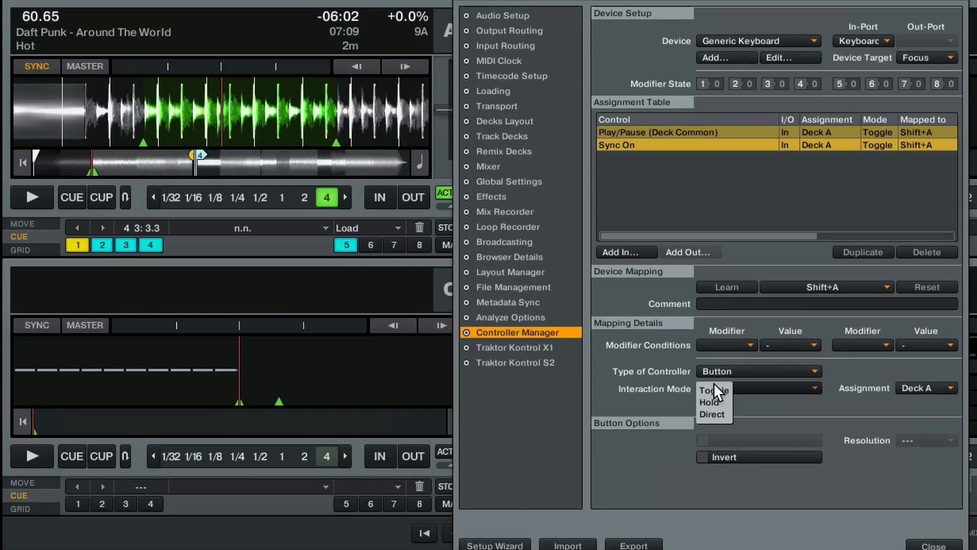
pyautogui.click(713, 412)
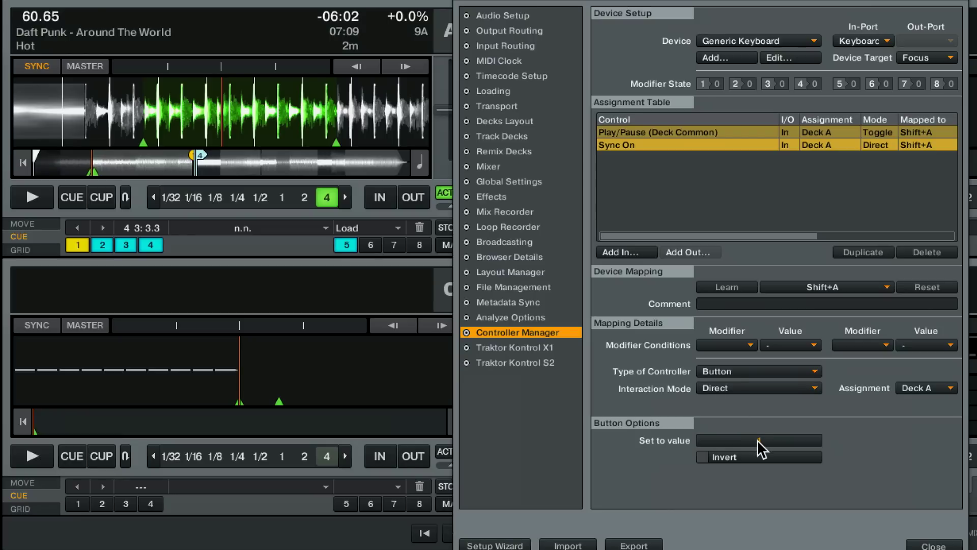
pyautogui.hotkey('shift', 'a')
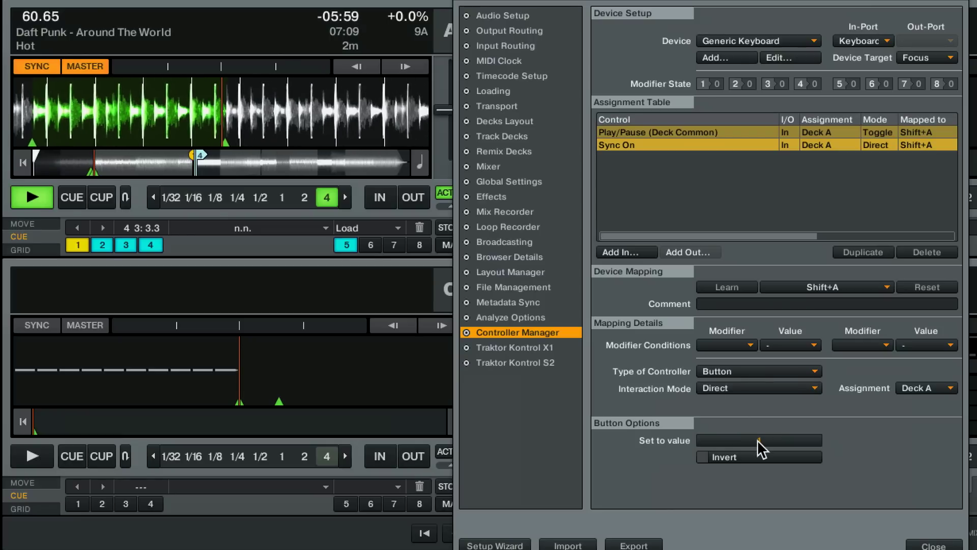
pyautogui.hotkey('shift', 'a')
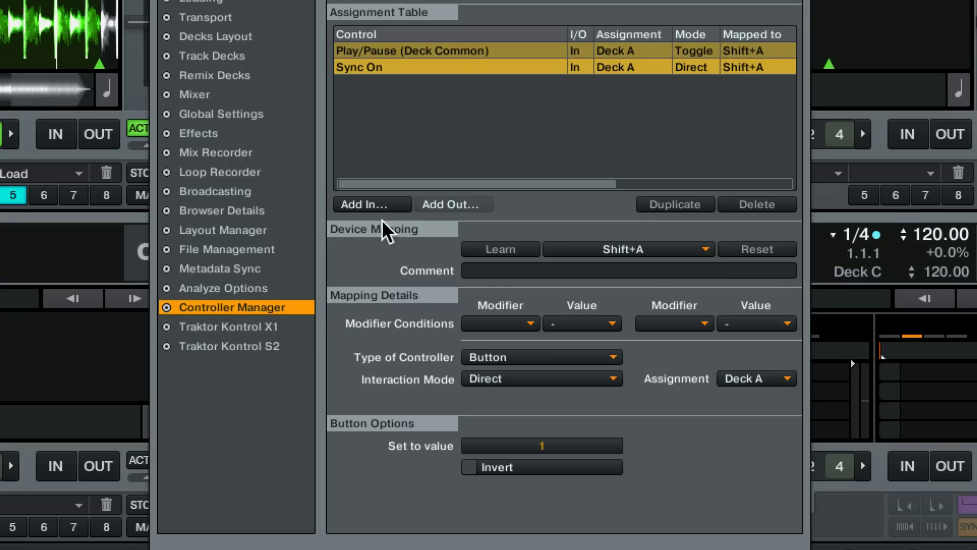
# Add the Track Deck cue control Jump to Next/Prev Cue/Loop, learn Shift+A as its trigger, and assign it to Deck A.
pyautogui.click(369, 203)
pyautogui.moveTo(369, 211)
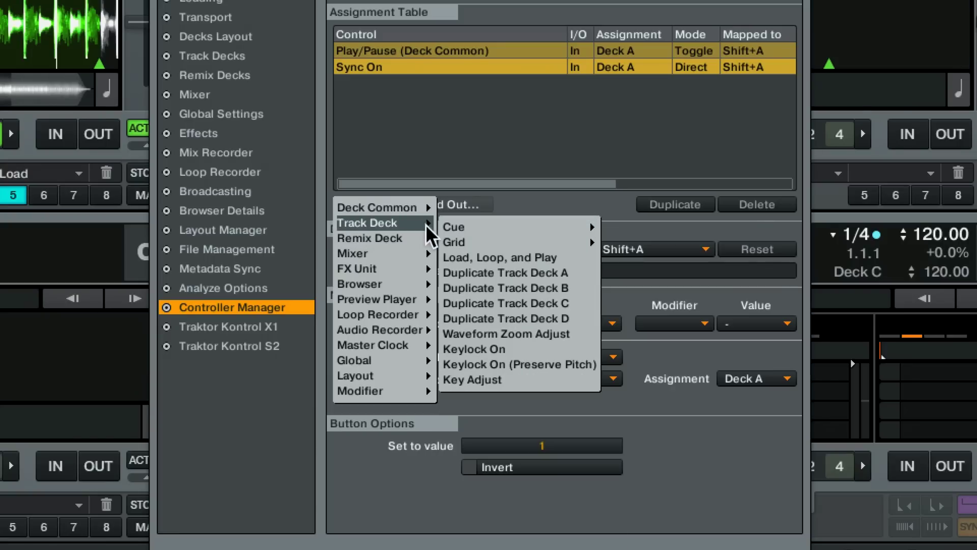
pyautogui.moveTo(471, 228)
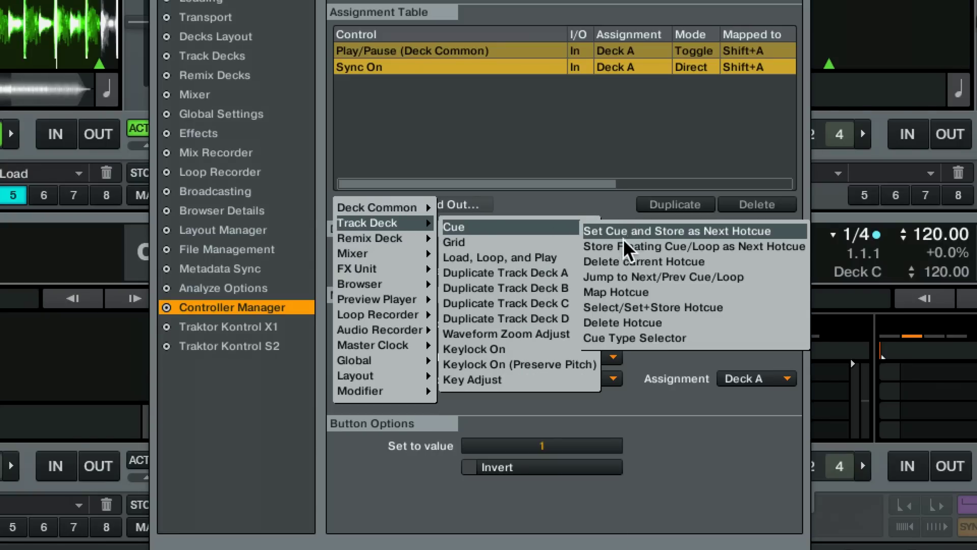
pyautogui.click(620, 277)
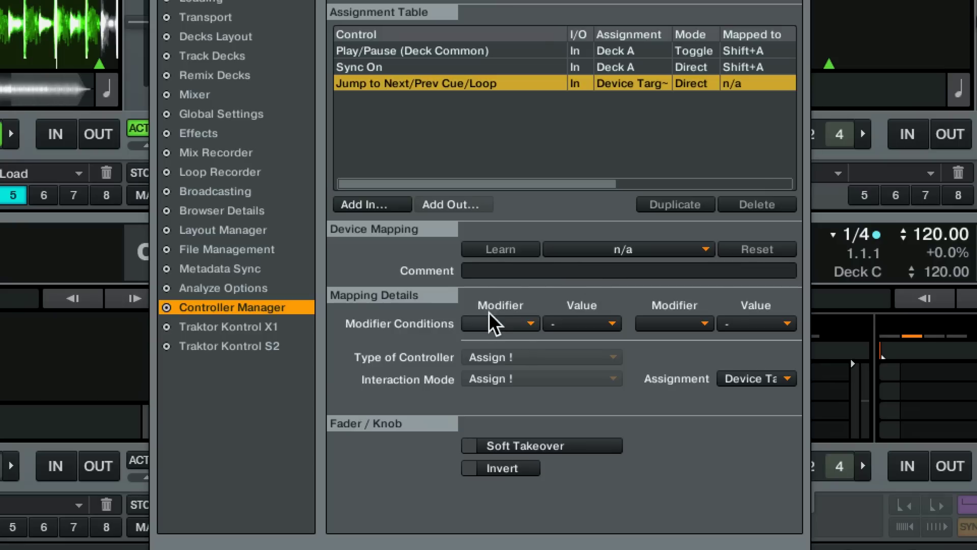
pyautogui.click(501, 249)
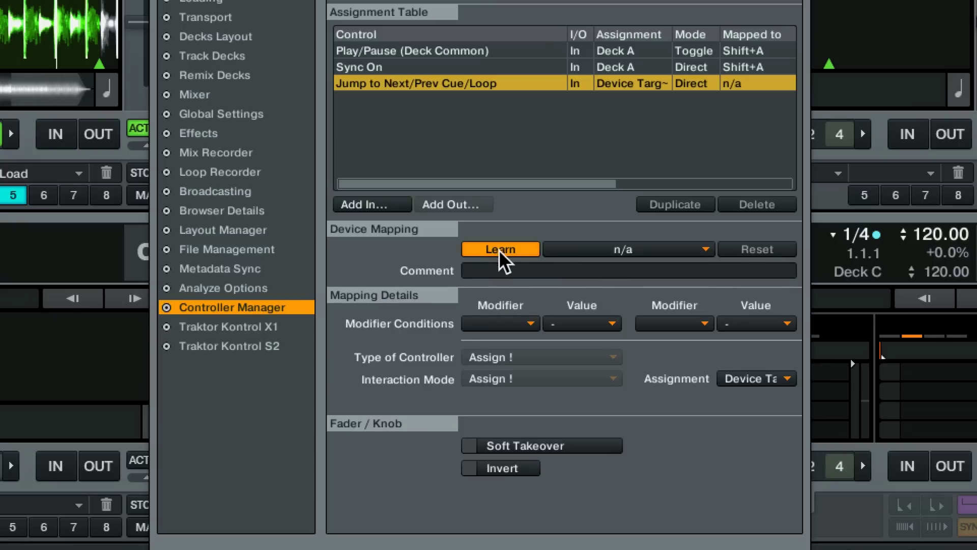
pyautogui.hotkey('shift', 'a')
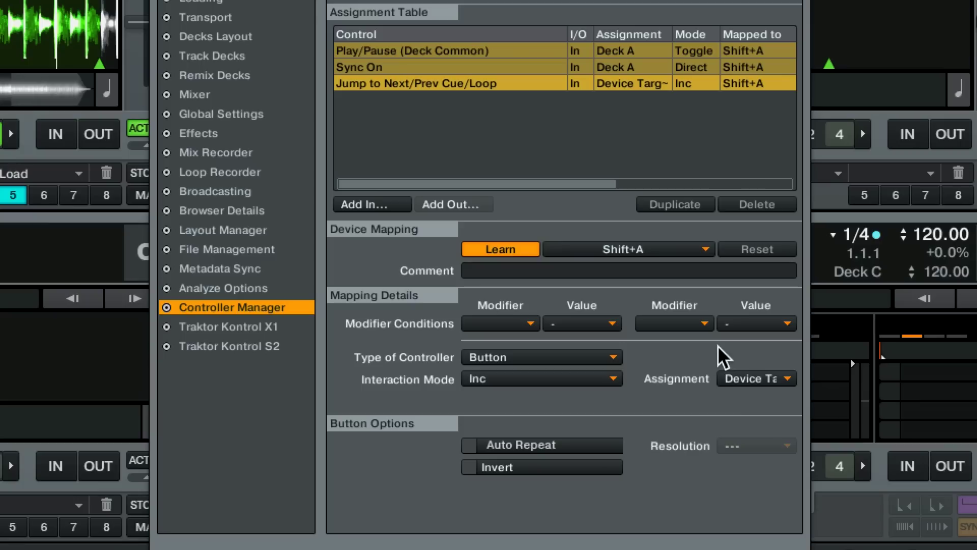
pyautogui.click(730, 381)
pyautogui.click(731, 395)
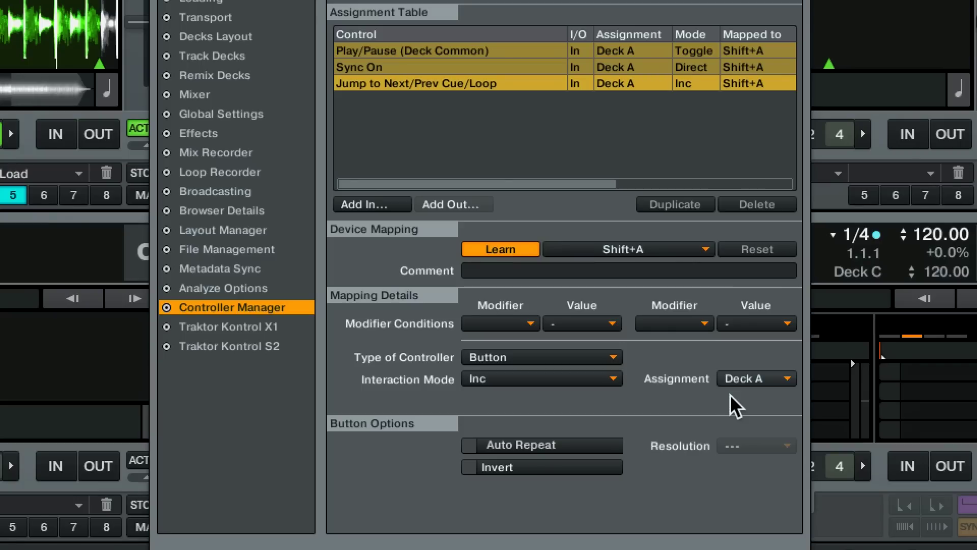
pyautogui.click(483, 250)
# Set the Jump to Next/Prev Cue/Loop mapping to Direct mode with the value Previous and test Shift+A on Deck A.
pyautogui.click(482, 373)
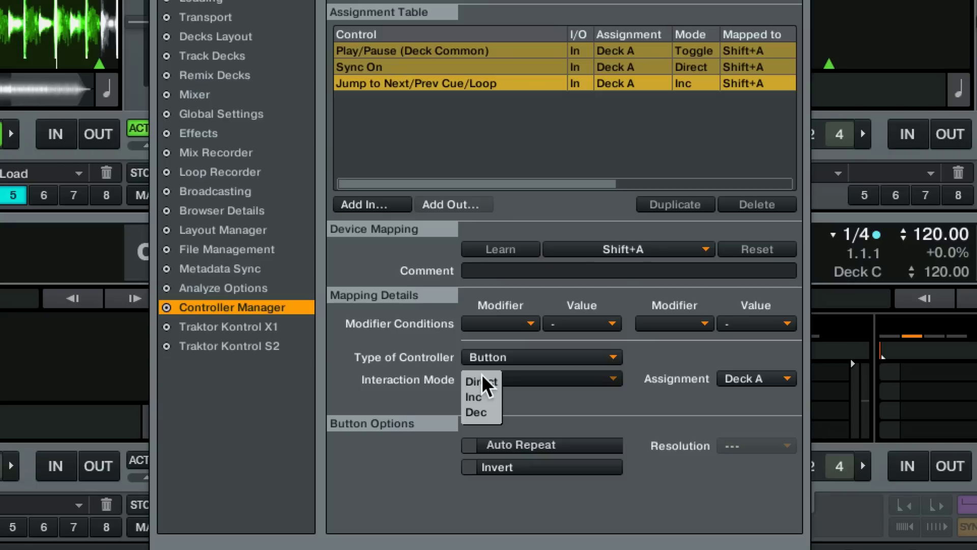
pyautogui.click(481, 379)
pyautogui.click(487, 438)
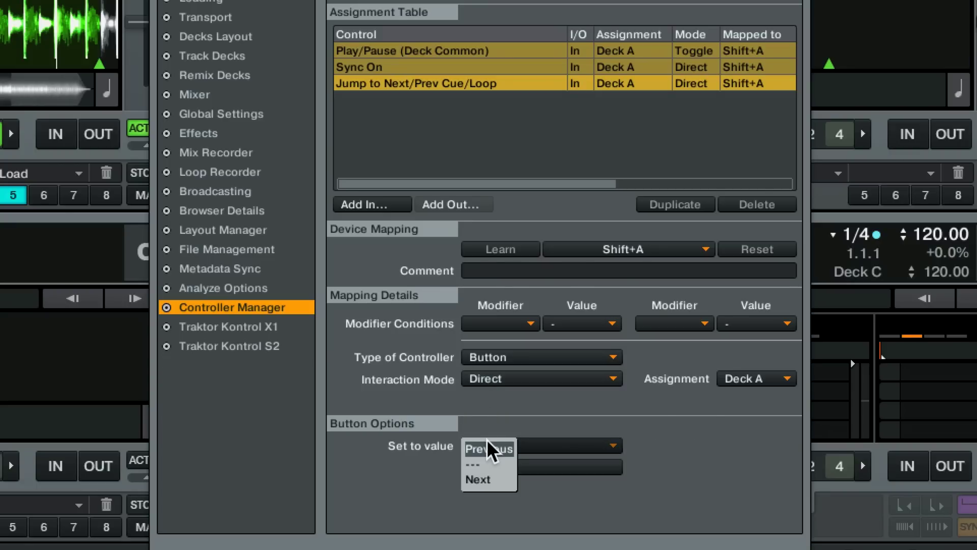
pyautogui.click(487, 448)
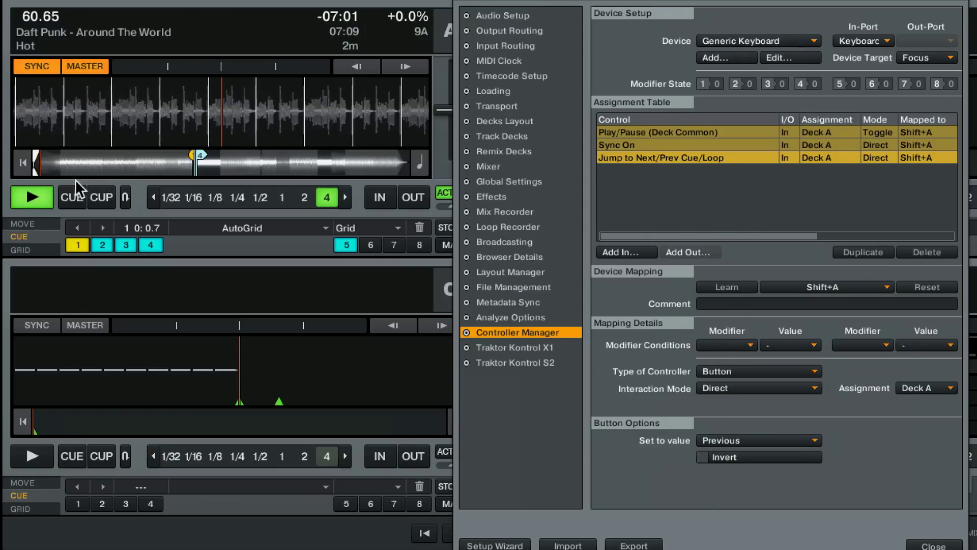
pyautogui.hotkey('shift', 'a')
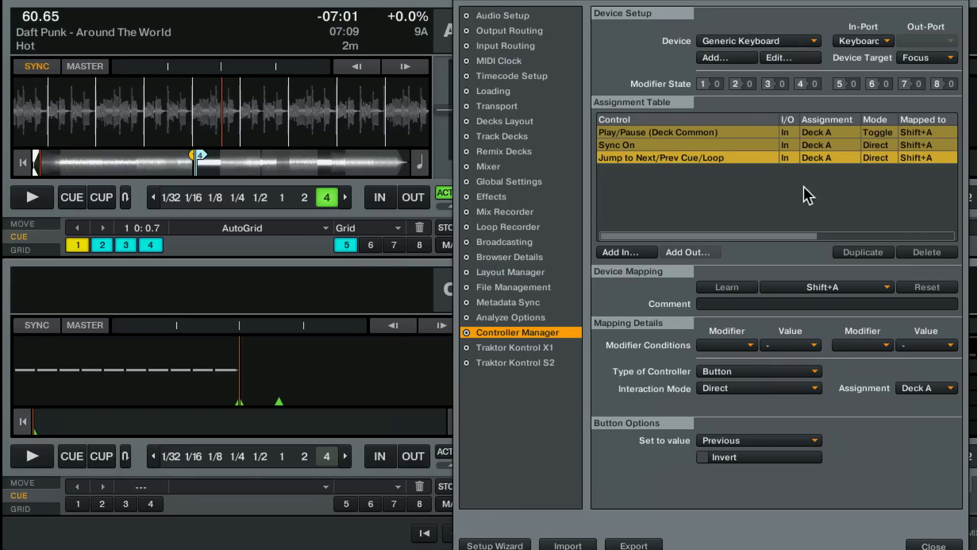
# Delete the Jump to Next/Prev Cue/Loop mapping and review the remaining Play/Pause and Sync On mappings.
pyautogui.click(923, 252)
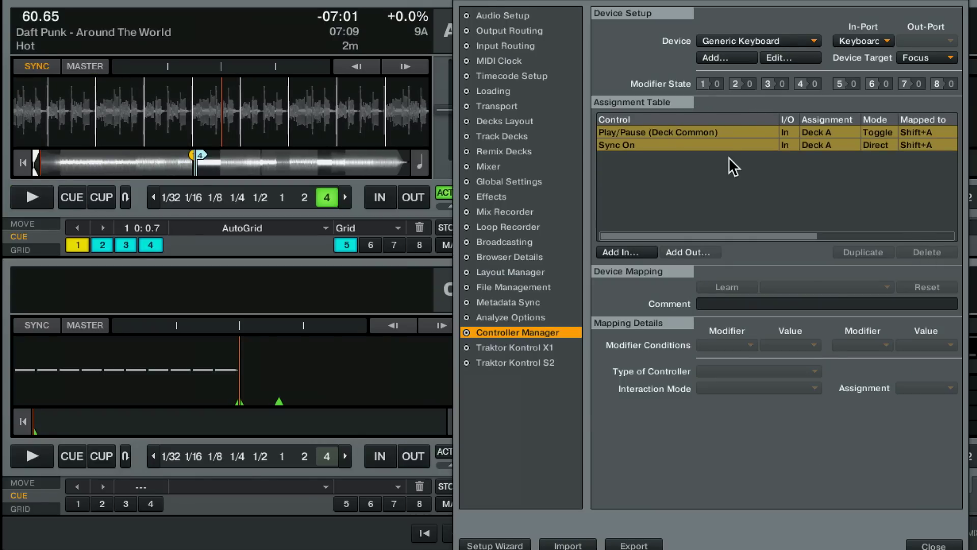
pyautogui.click(724, 142)
pyautogui.click(720, 129)
pyautogui.click(717, 143)
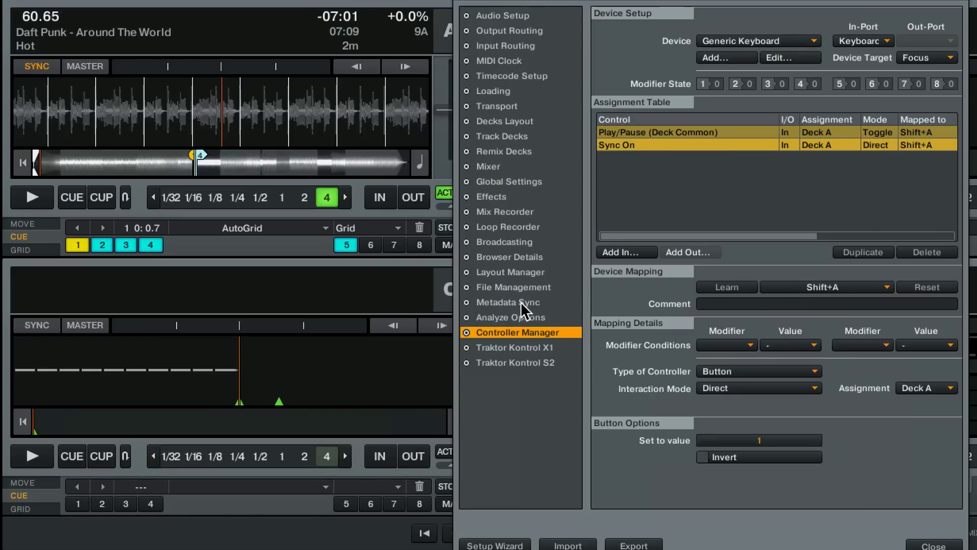
# Add the Track Deck grid control Autogrid and learn the S key as its trigger.
pyautogui.click(618, 253)
pyautogui.moveTo(636, 267)
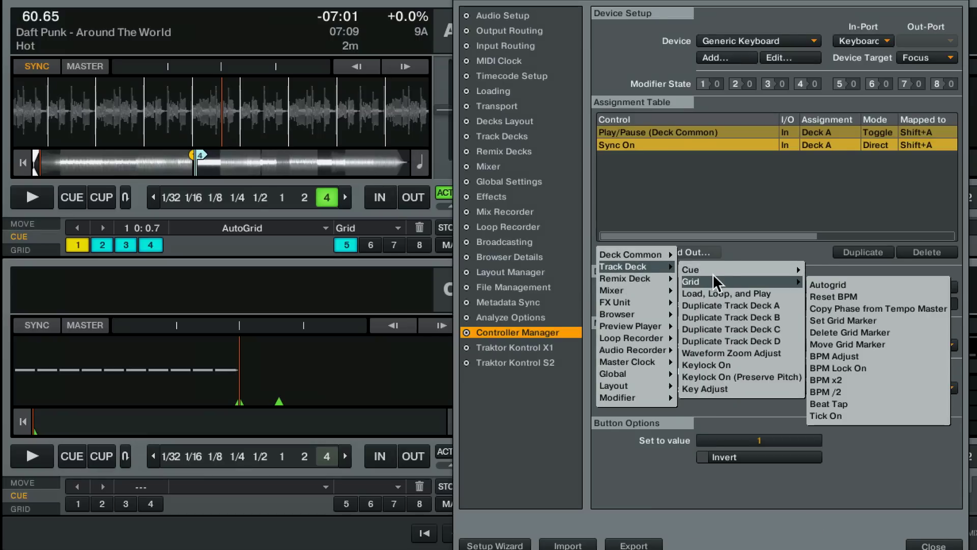
pyautogui.moveTo(738, 271)
pyautogui.click(798, 273)
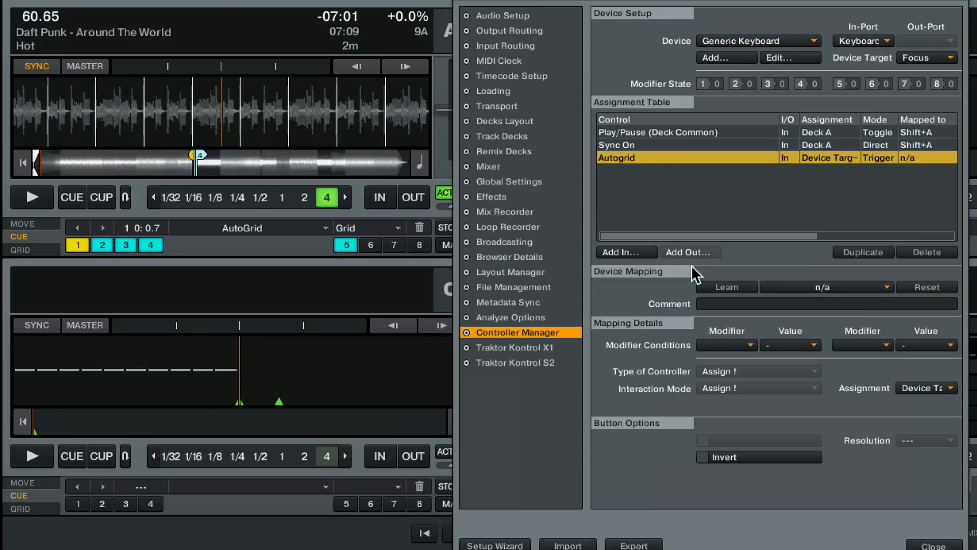
pyautogui.click(703, 286)
pyautogui.press('s')
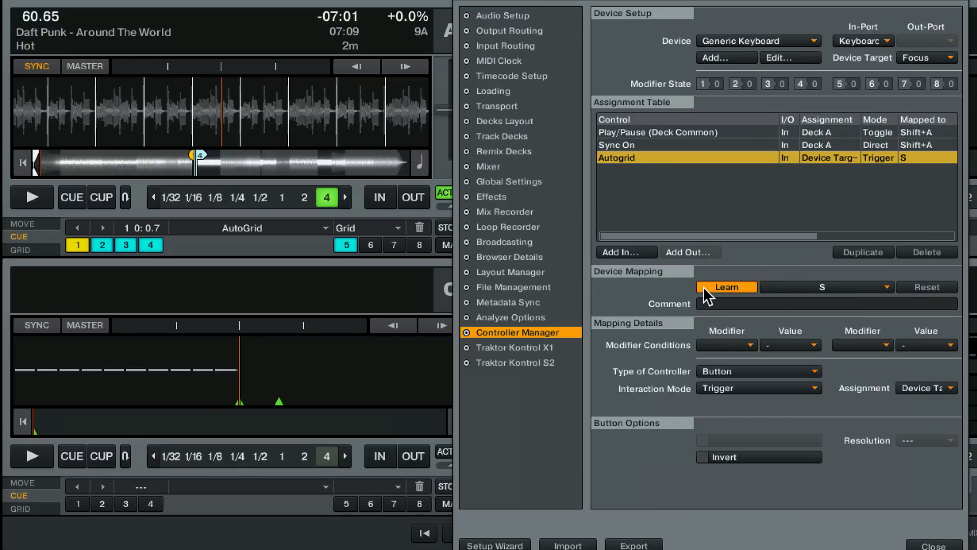
pyautogui.click(703, 287)
# Compare the Play/Pause and Sync On mappings in the assignment table, and delete the Autogrid mapping.
pyautogui.moveTo(682, 132); pyautogui.dragTo(681, 146)
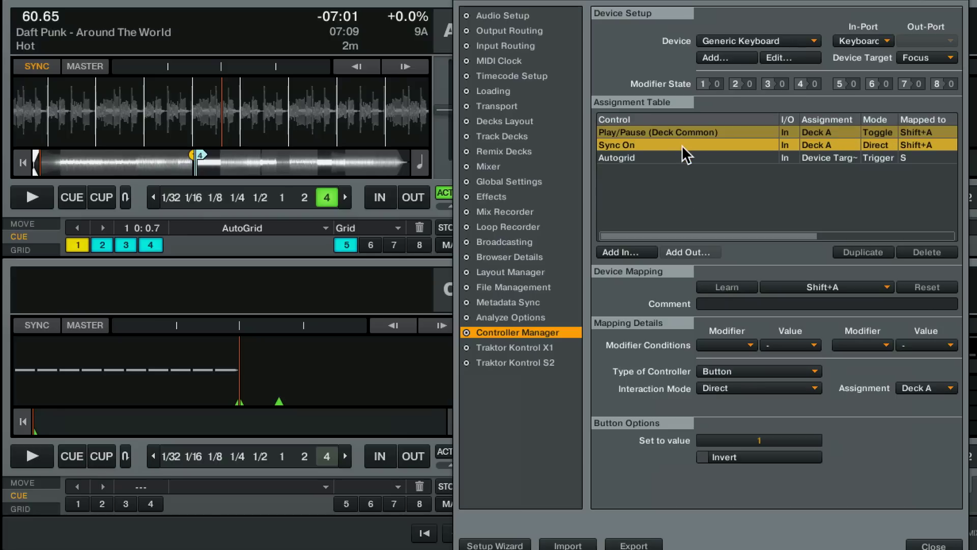
pyautogui.moveTo(682, 130); pyautogui.dragTo(679, 148)
pyautogui.click(681, 131)
pyautogui.click(662, 158)
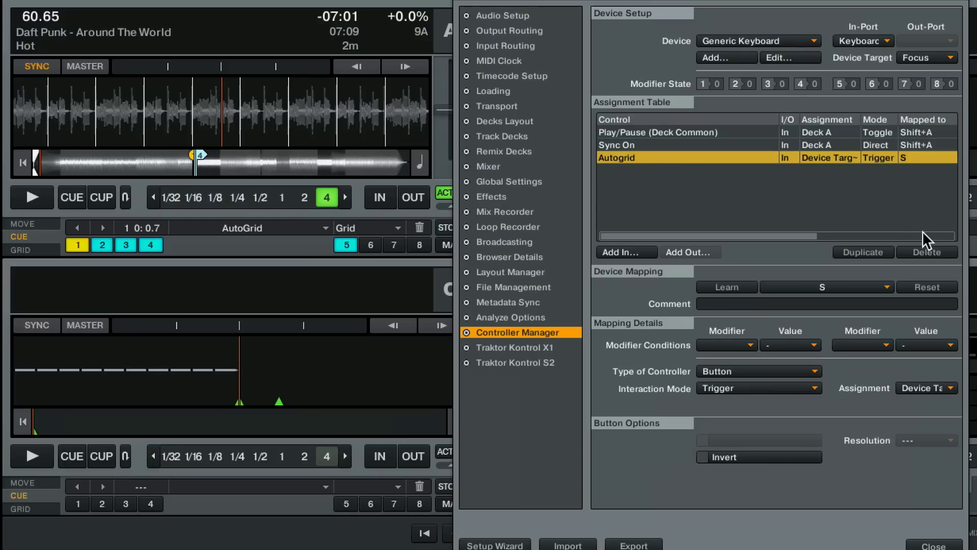
pyautogui.click(928, 254)
# Add the Track Deck cue control Select/Set+Store Hotcue with Shift+A as its trigger in Hold mode, assigned to Deck A.
pyautogui.click(608, 254)
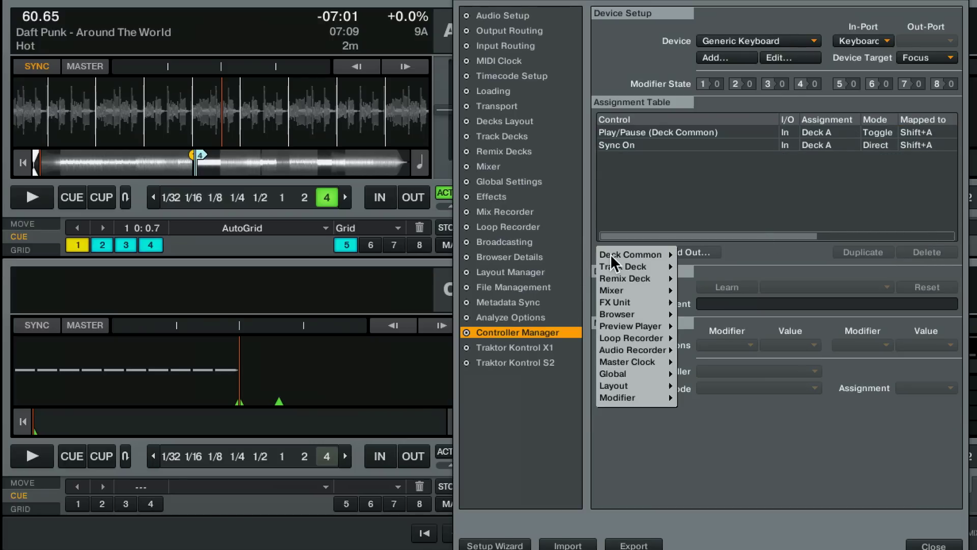
pyautogui.moveTo(627, 254)
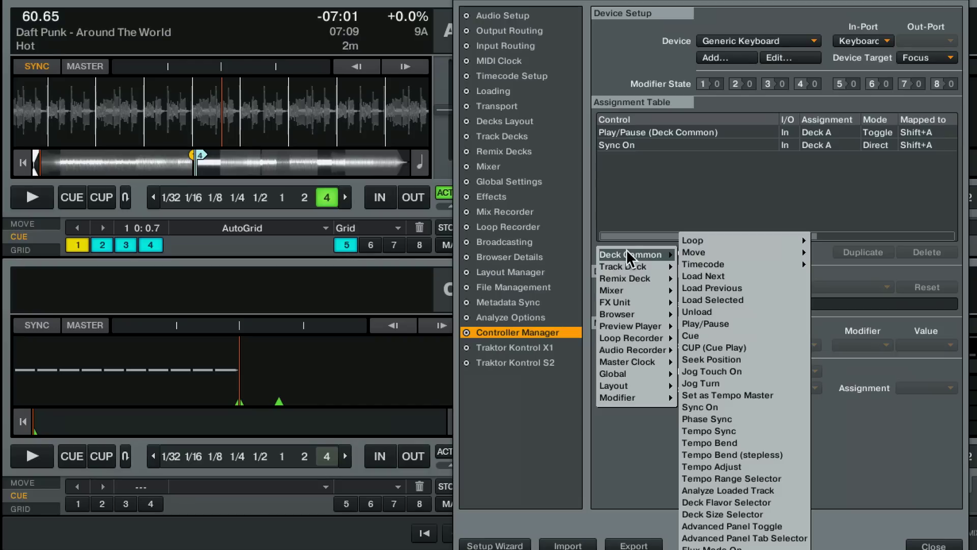
pyautogui.moveTo(622, 269)
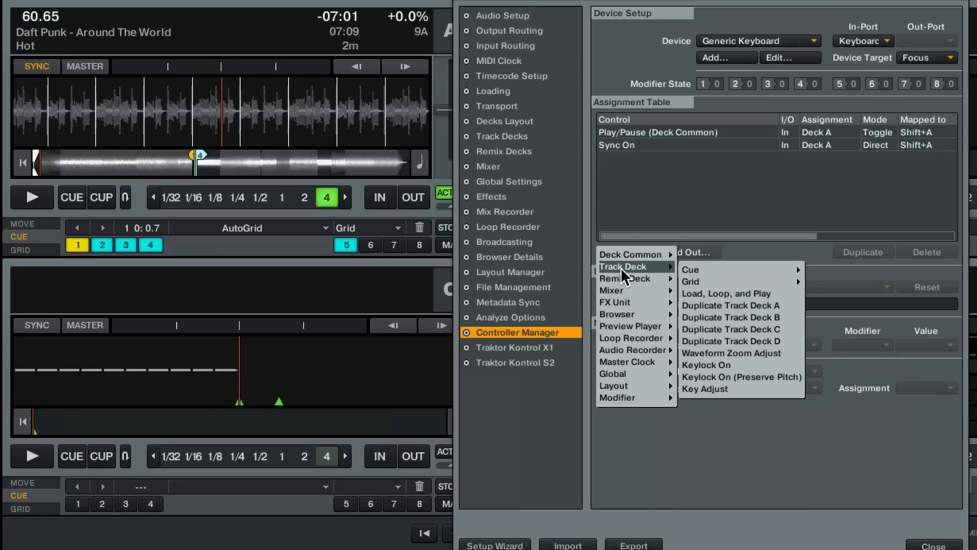
pyautogui.moveTo(742, 270)
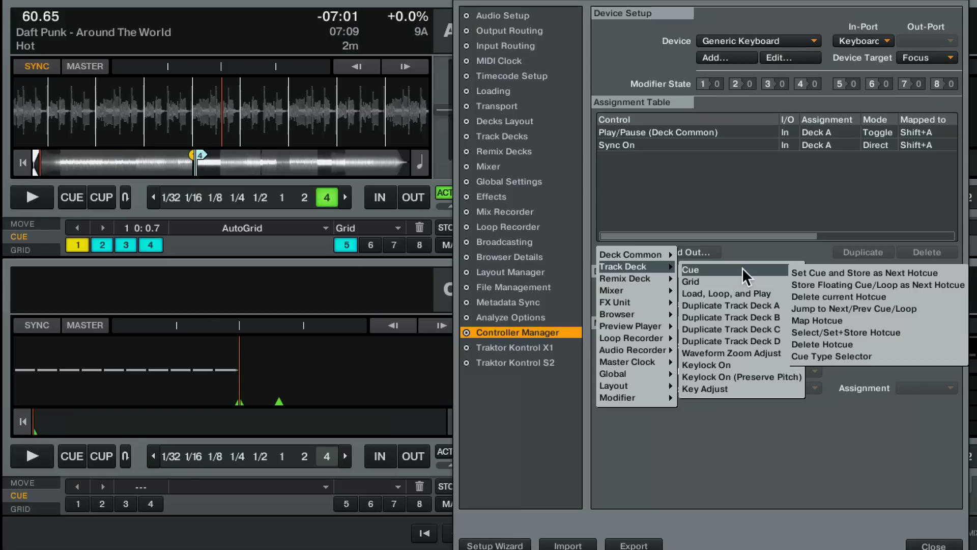
pyautogui.click(835, 333)
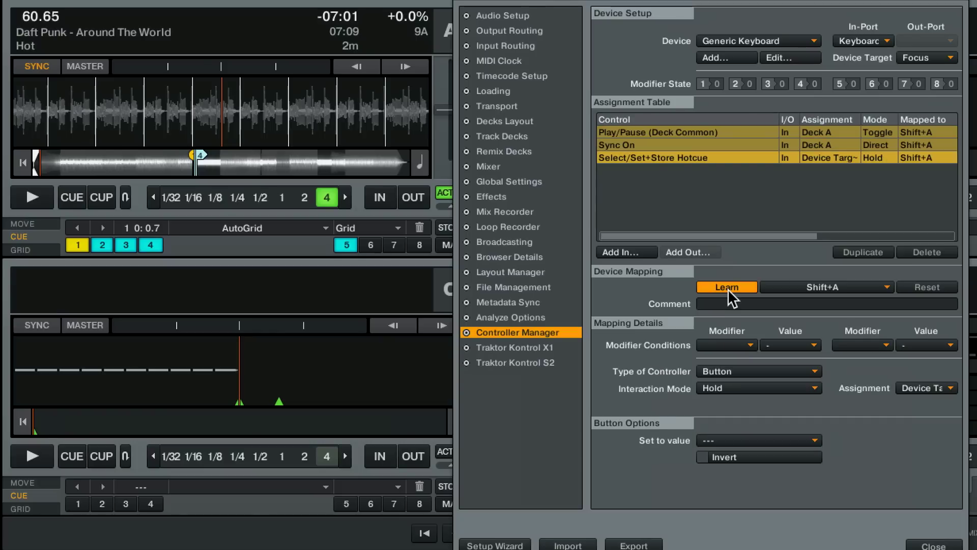
pyautogui.click(917, 388)
pyautogui.click(916, 400)
pyautogui.click(734, 389)
pyautogui.click(728, 287)
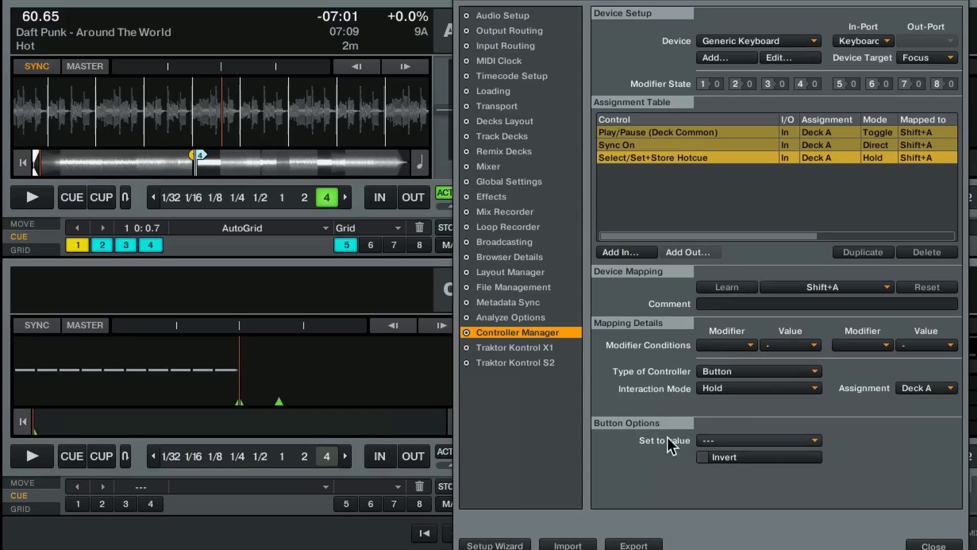
# Set the Select/Set+Store Hotcue mapping's value to HotCue 1 and test Shift+A on Deck A.
pyautogui.click(717, 437)
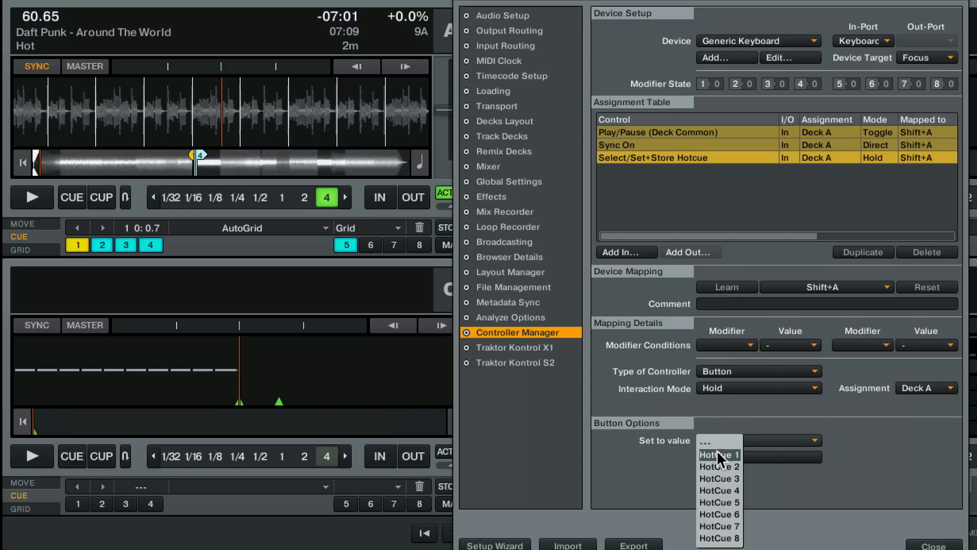
pyautogui.click(717, 453)
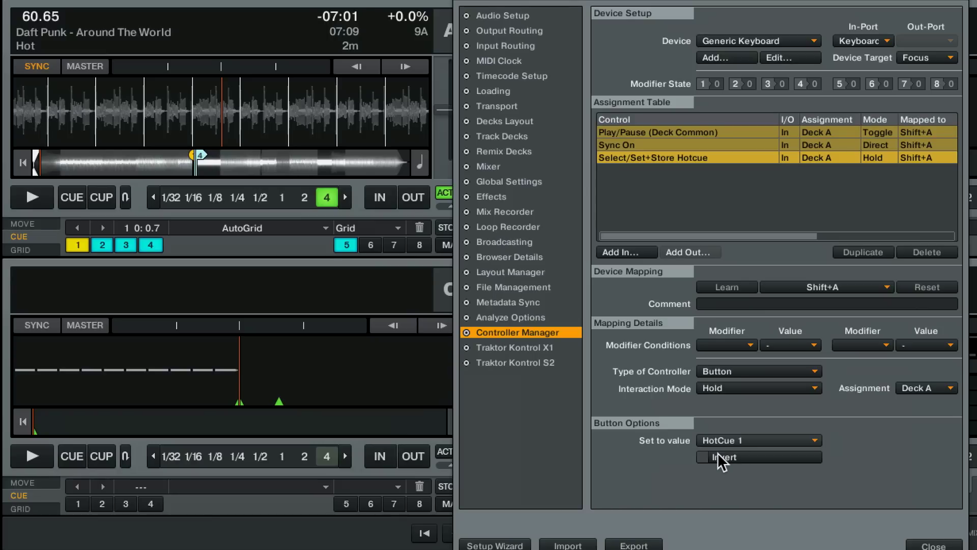
pyautogui.hotkey('shift', 'a')
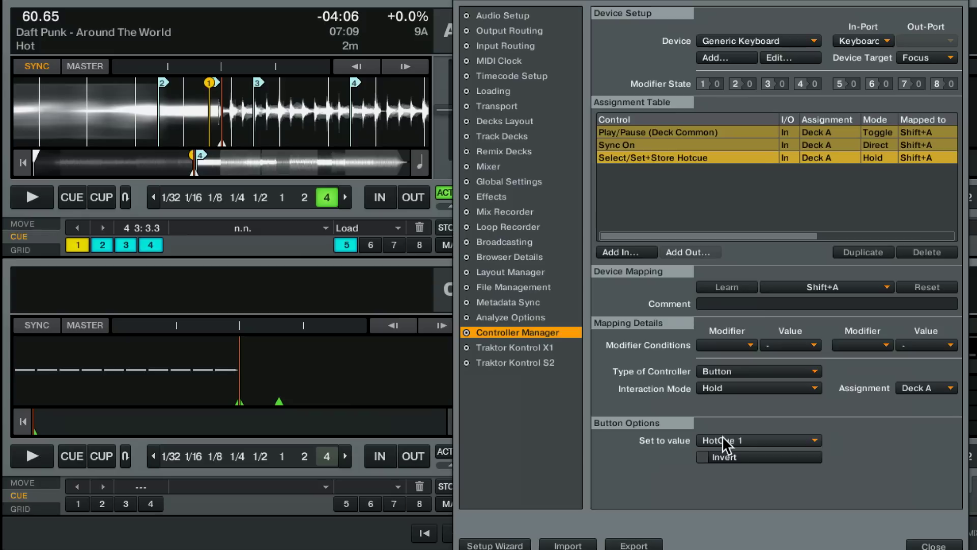
# Set the Select/Set+Store Hotcue mapping's value to HotCue 2 and test the Shift+A combination on Deck A.
pyautogui.click(722, 441)
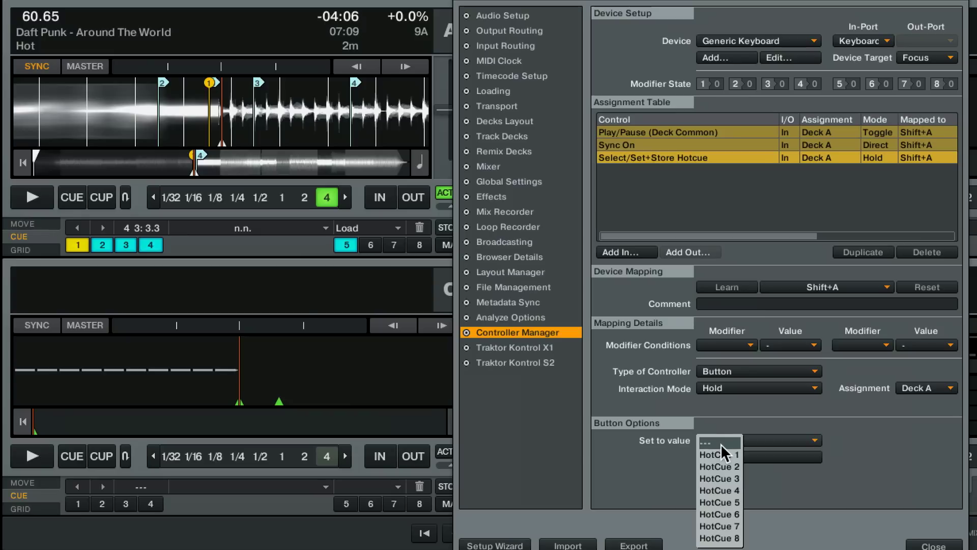
pyautogui.click(720, 465)
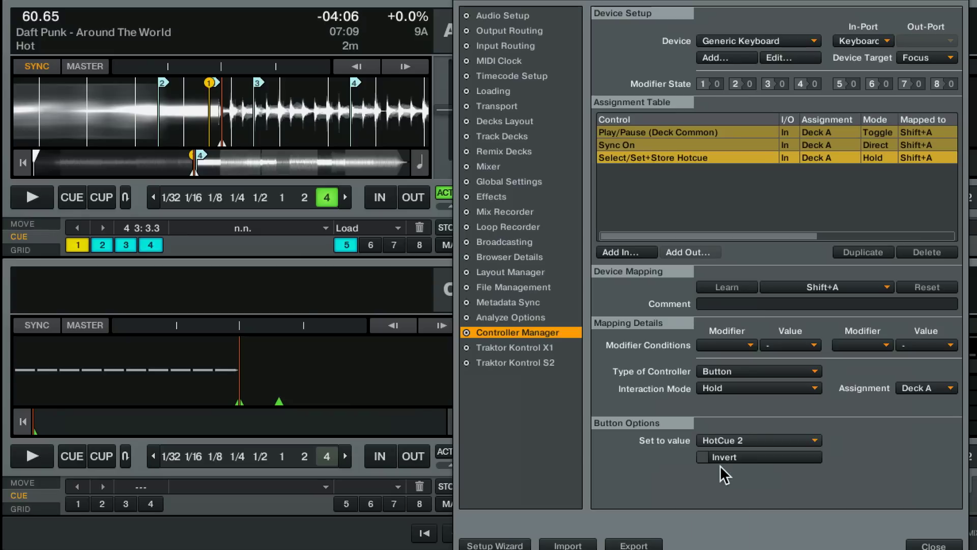
pyautogui.hotkey('shift', 'a')
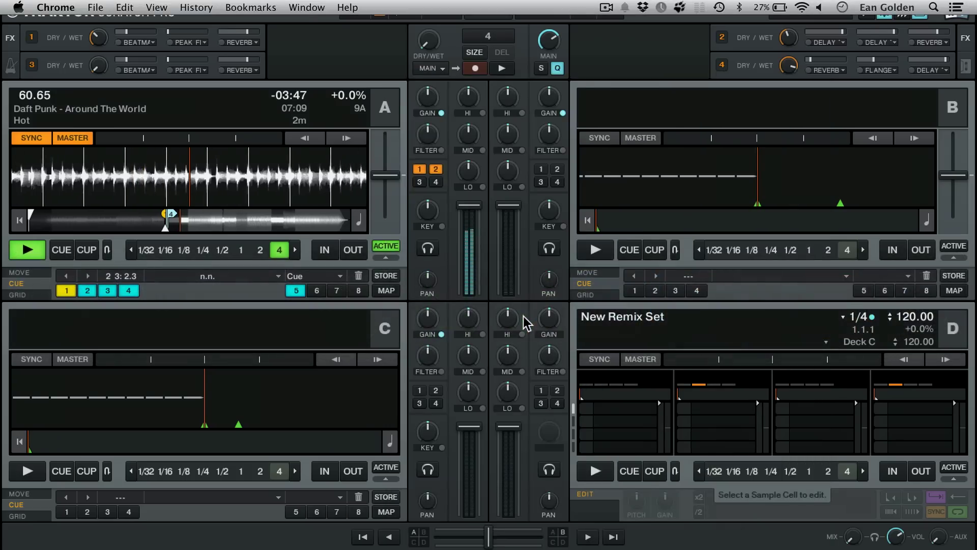
# Switch to Chrome, open maps.djtechtools.com in a new window, and browse the trending controller mappings.
pyautogui.press('super+n')
pyautogui.write('ma')
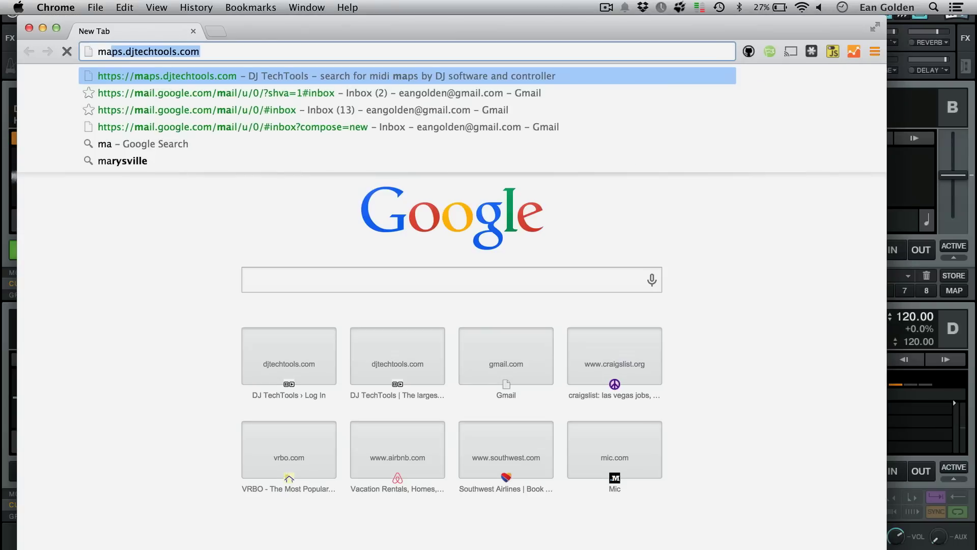
pyautogui.write('p')
pyautogui.press('Return')
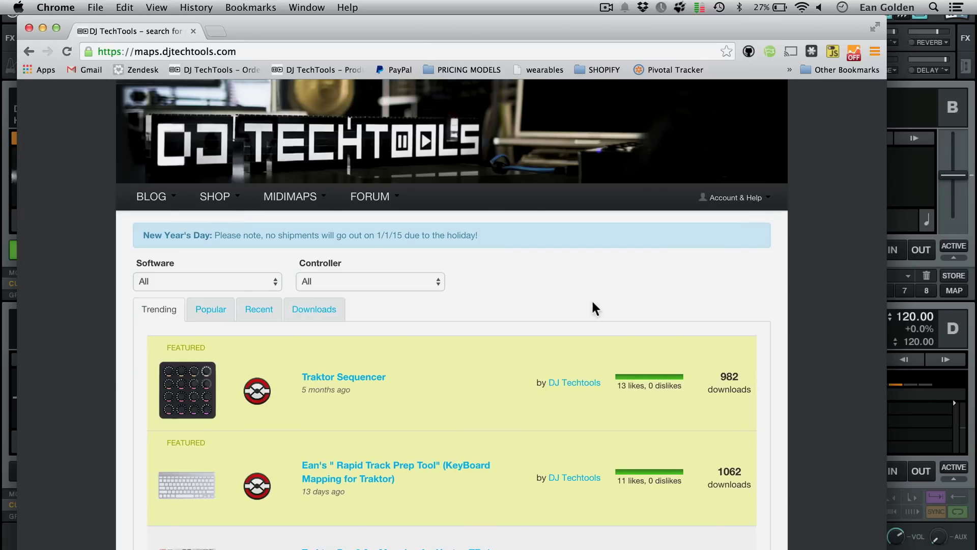
pyautogui.scroll(-5, 630, 382)
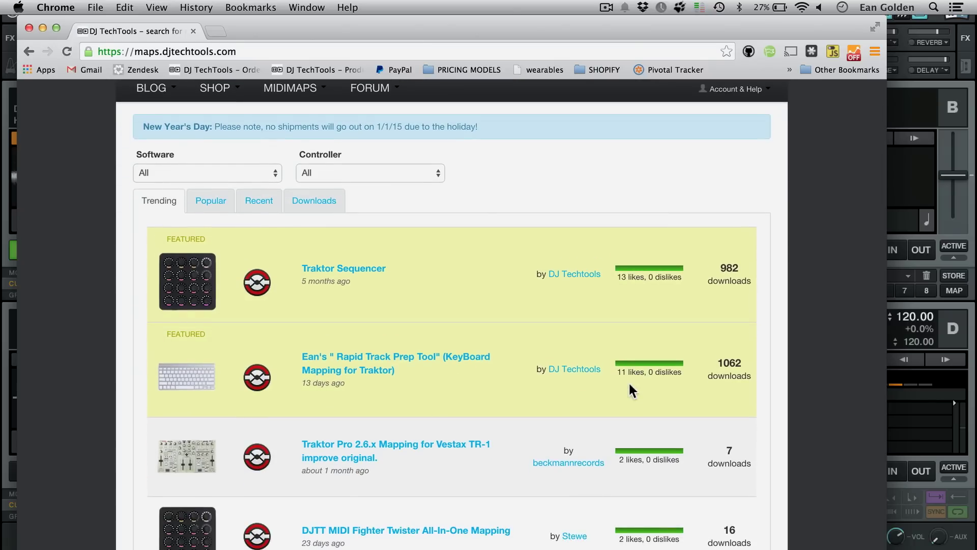